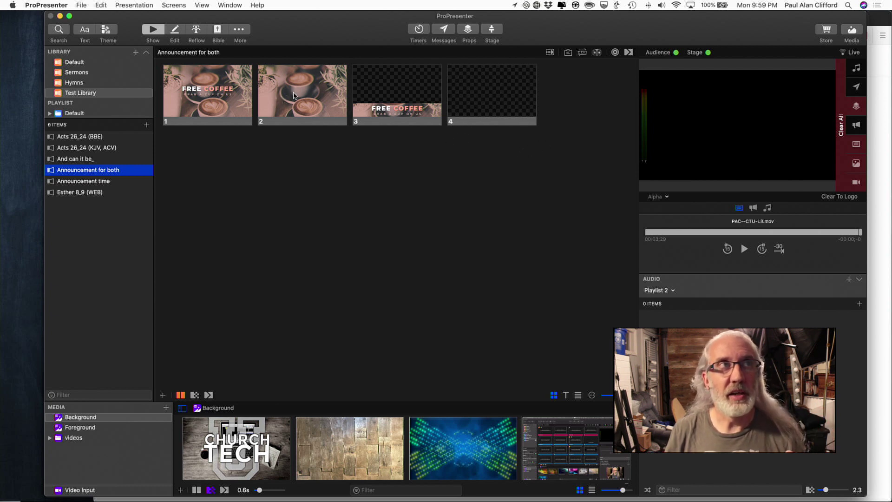
Edit the Announcement for both presentation, adding a new slide after slide 1 and placing a rectangle shape on it.
click(175, 32)
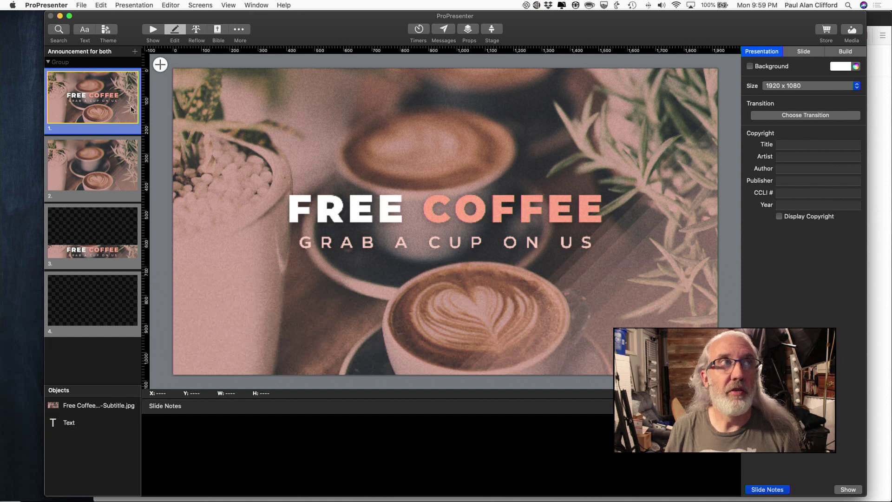
click(135, 52)
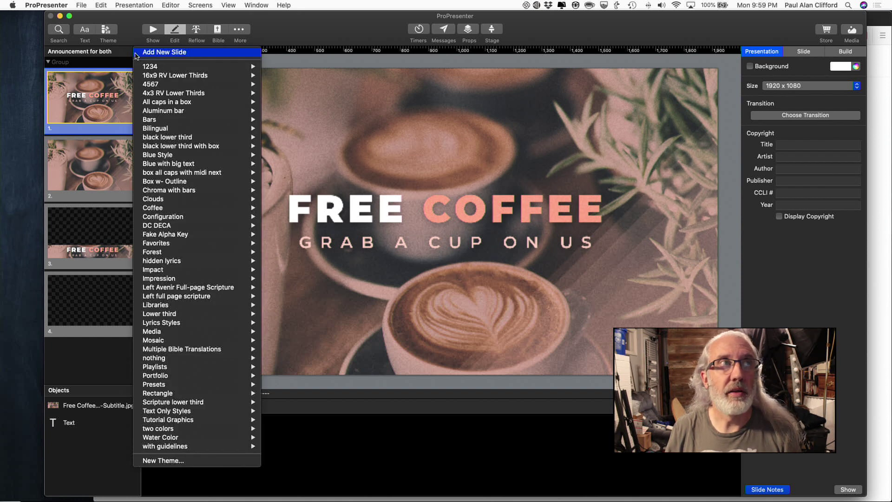
click(144, 53)
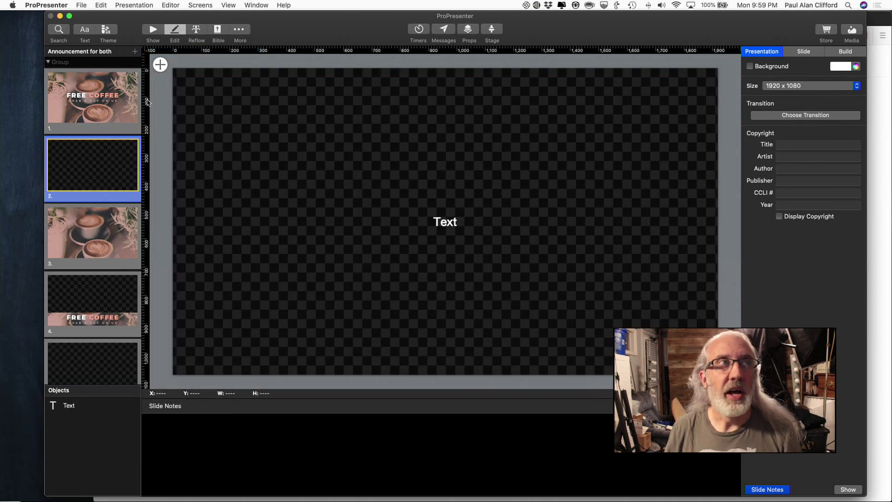
click(158, 67)
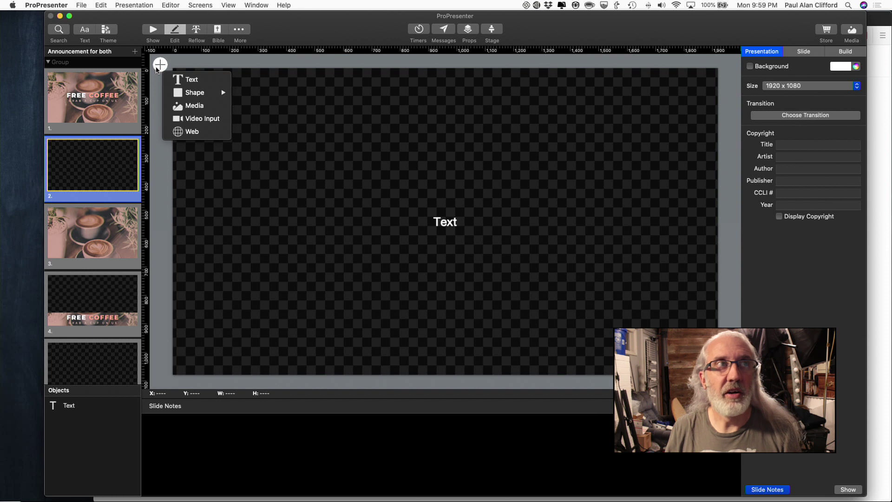
mouse_move(172, 94)
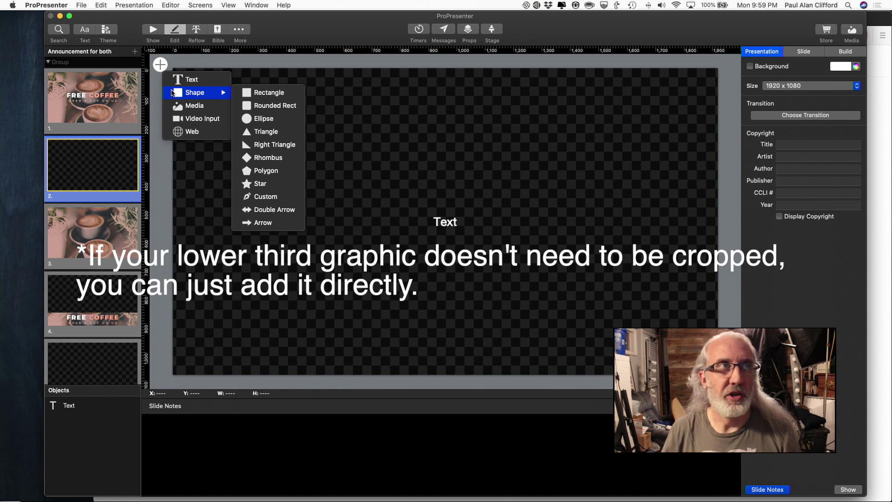
click(255, 95)
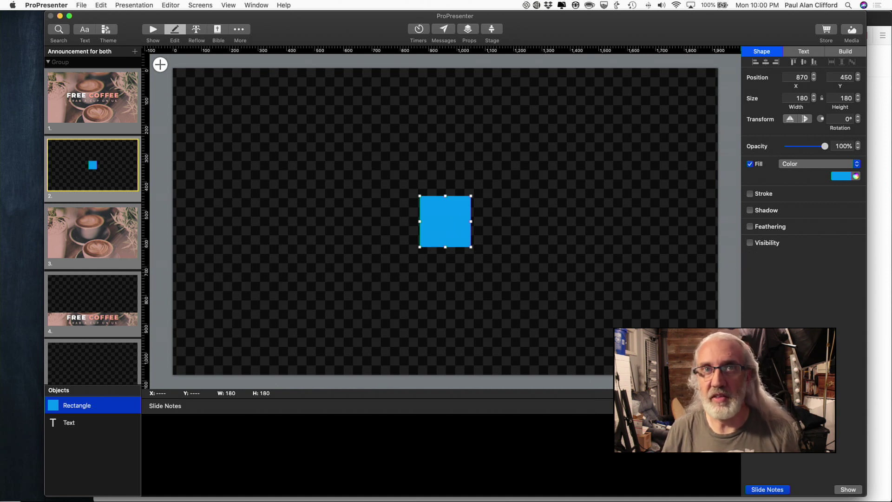
Fill the rectangle with the media file Free Coffee Grab A Cup Of Coffee On Us Swirl-Title.jpg and enlarge it to about 623 × 424.
click(844, 177)
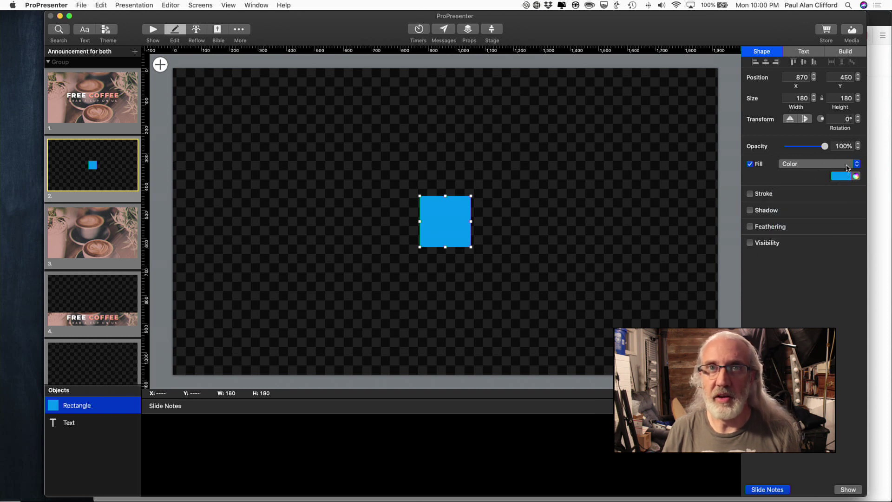
click(846, 167)
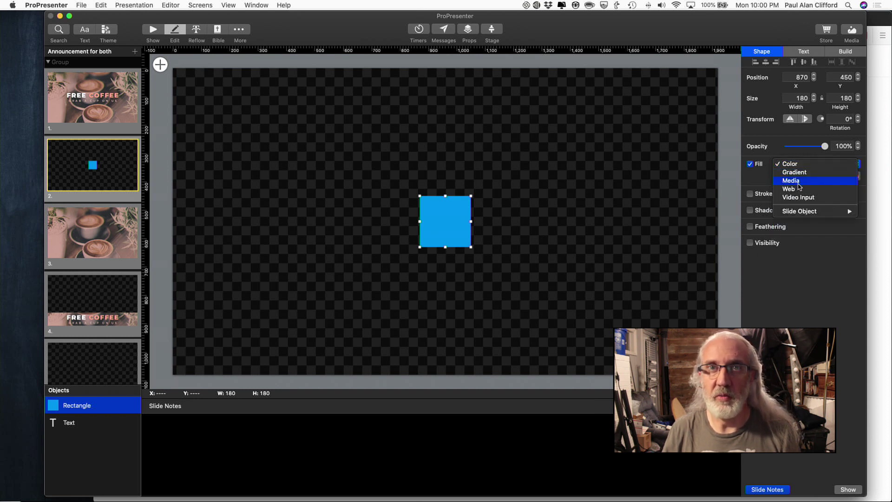
key(Escape)
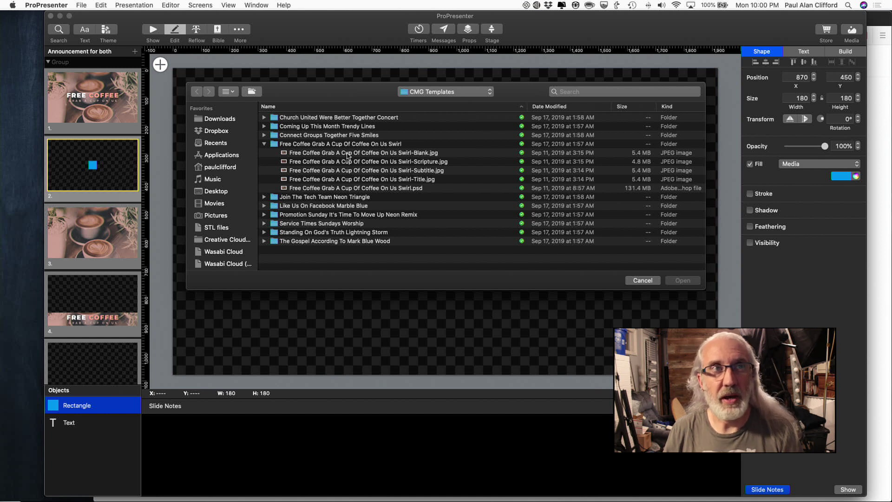
click(345, 181)
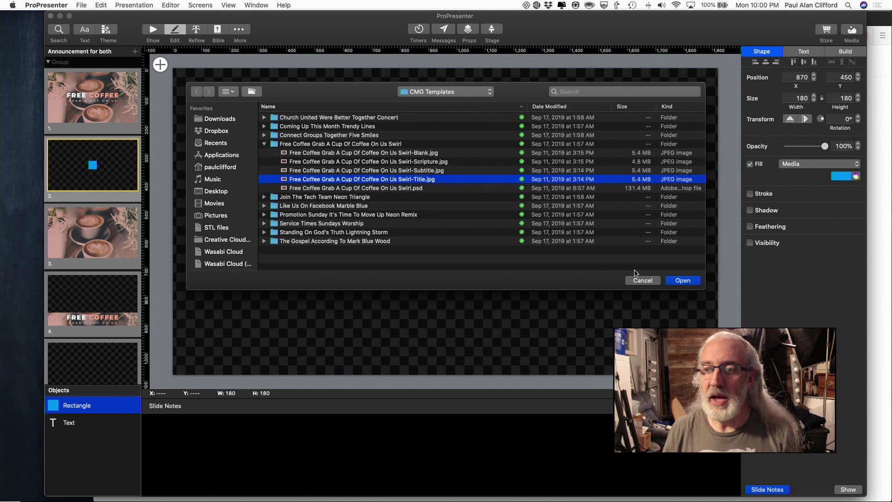
click(669, 282)
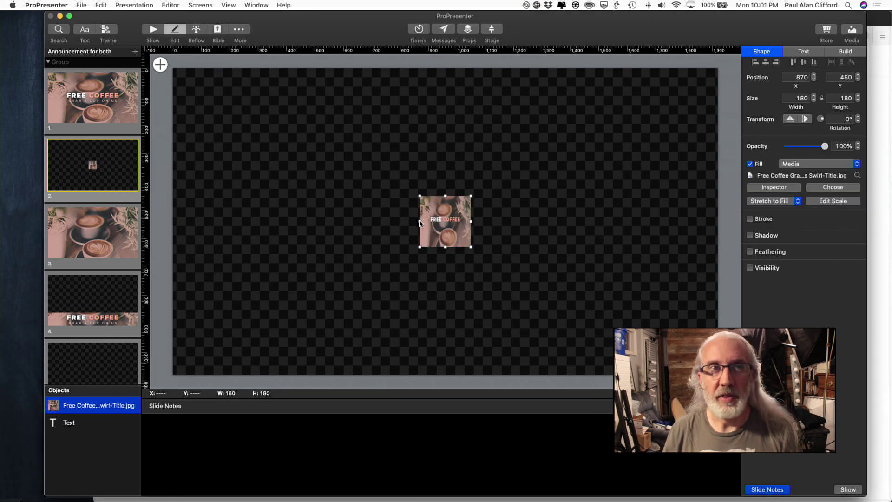
drag(420, 223, 294, 188)
drag(383, 196, 383, 127)
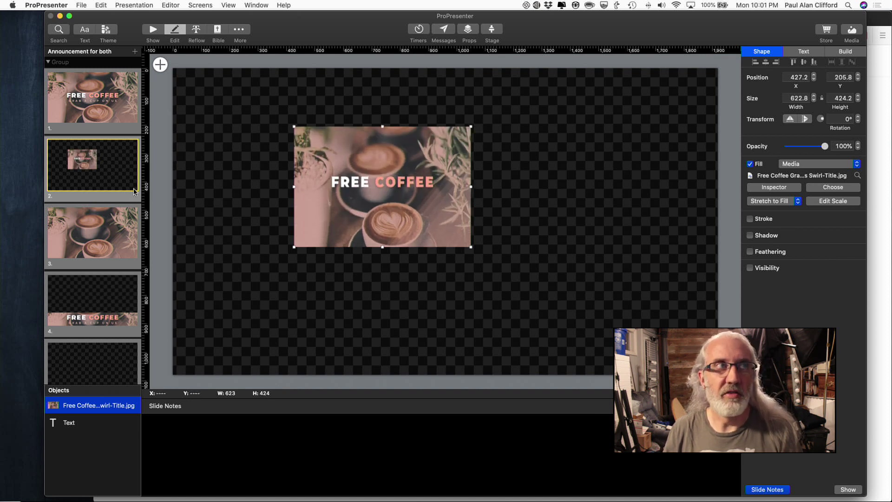
Review slides 1, 3 and 4, checking the text box on slide 3 and the lower-third image on slide 4.
click(113, 105)
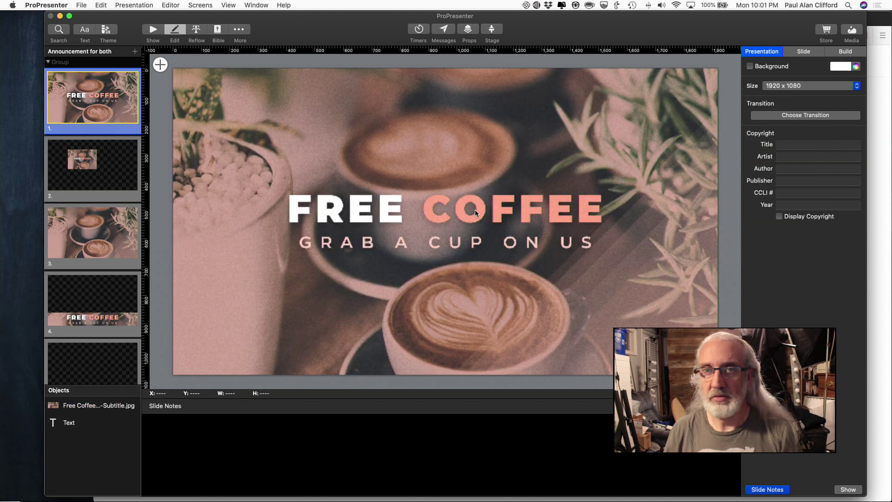
click(102, 235)
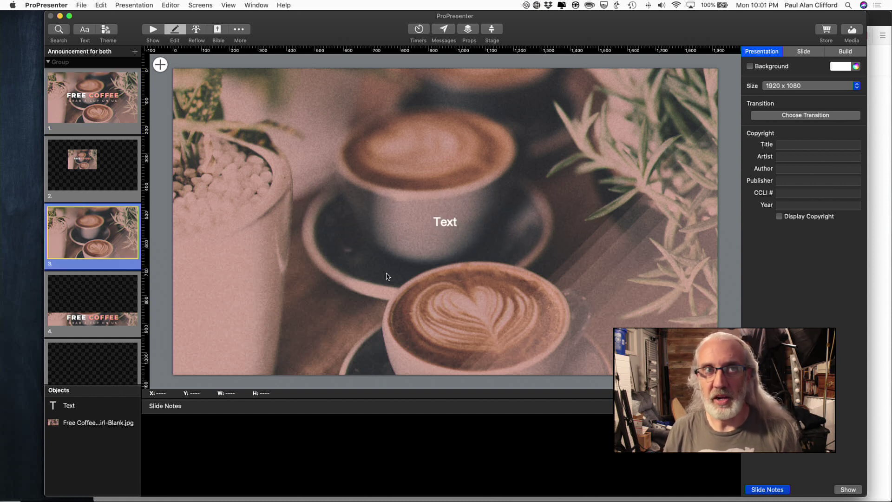
click(447, 224)
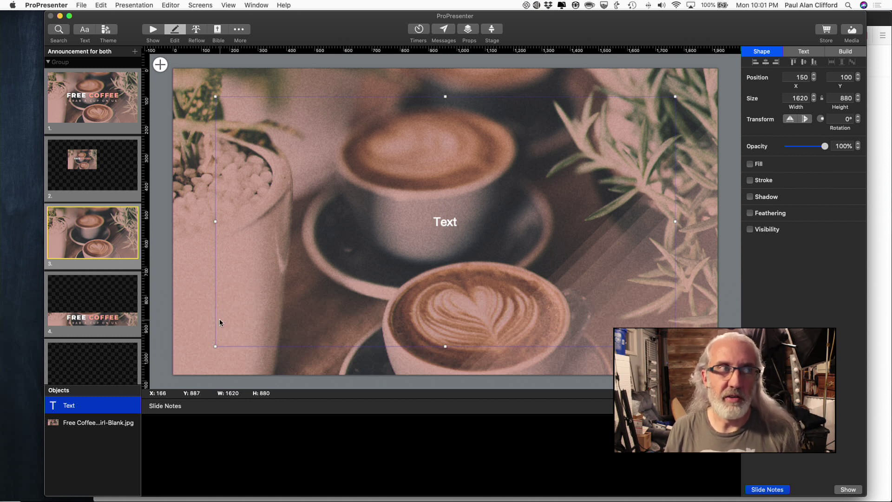
click(120, 319)
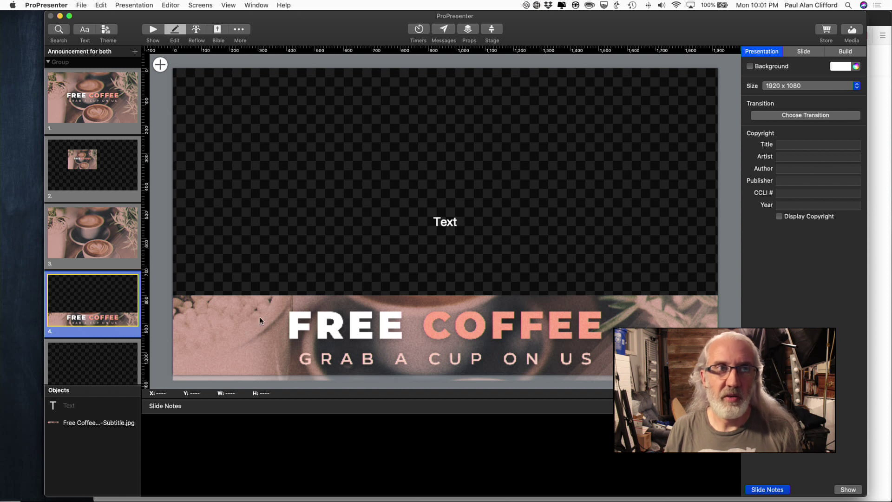
click(274, 323)
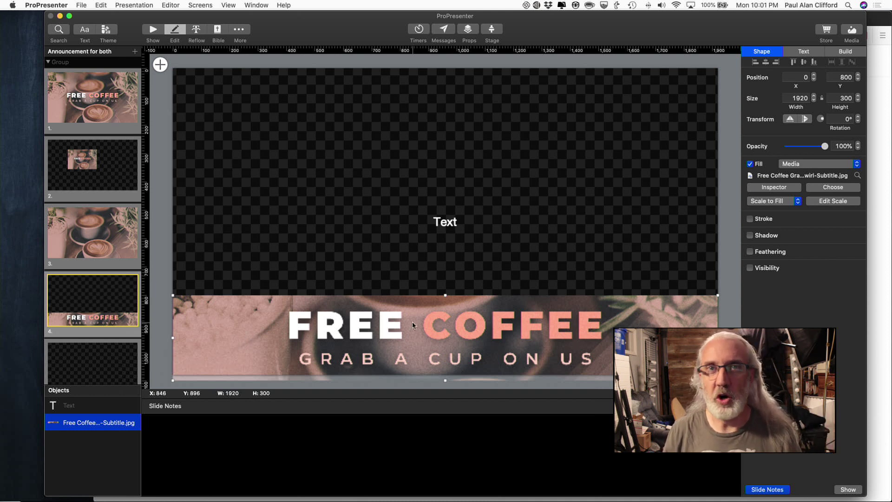
Inspect the scaling and crop properties of slide 4's lower-third image, leaving them as they are.
click(768, 187)
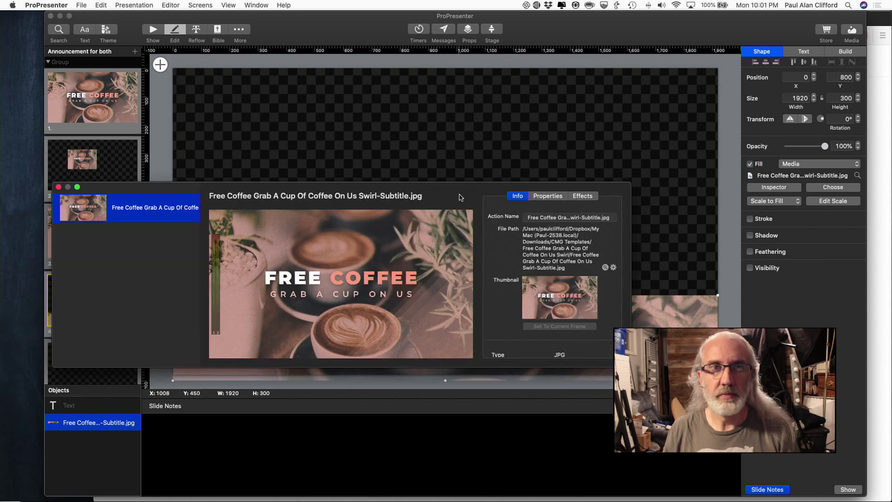
drag(467, 187, 507, 110)
click(588, 120)
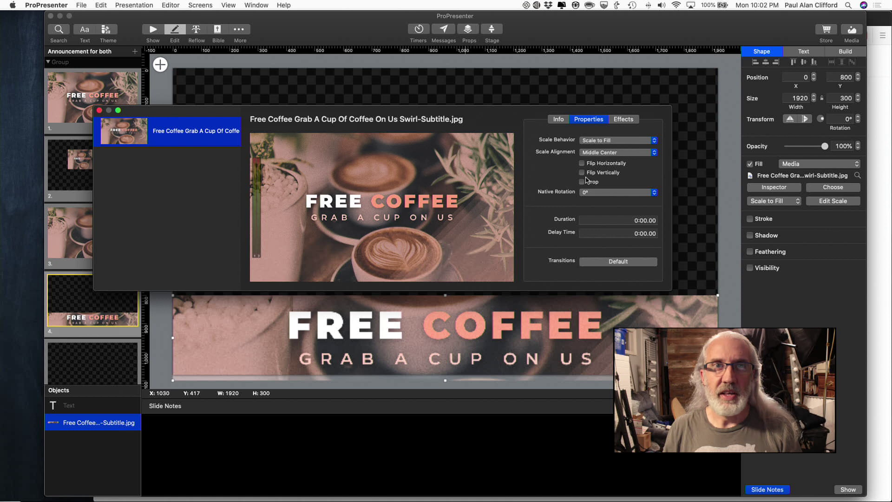
drag(517, 113, 518, 80)
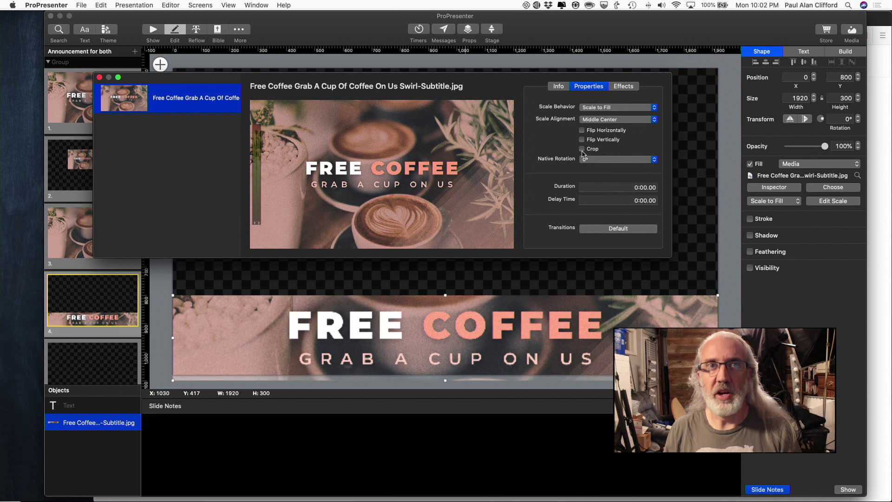
click(100, 78)
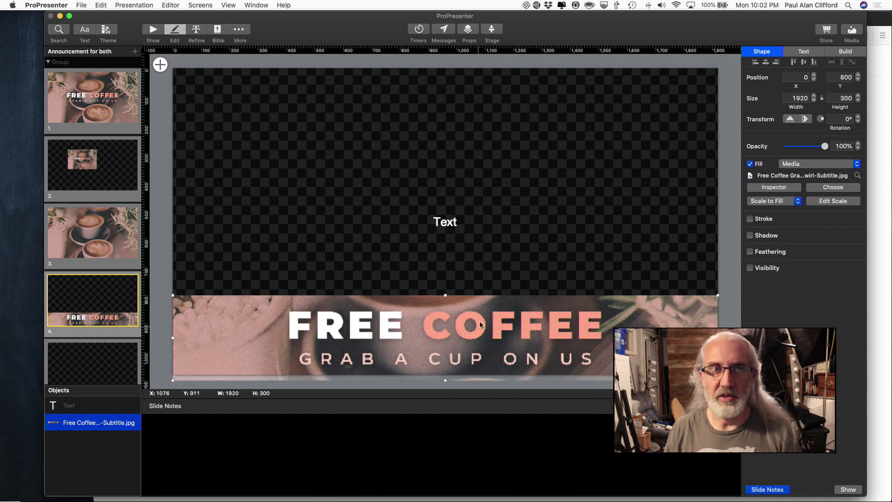
Examine slide 5's slide settings and the shape properties of its blank coffee image object.
scroll(67, 315, down, 1)
scroll(67, 315, down, 1)
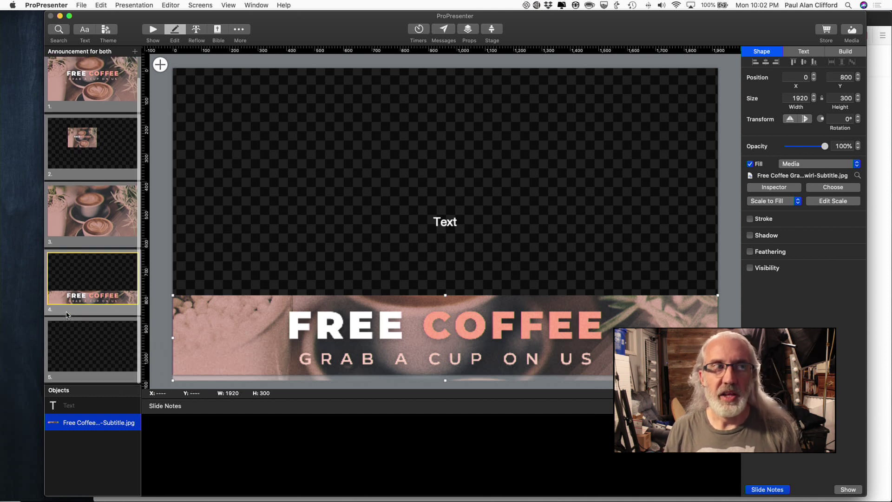
click(91, 357)
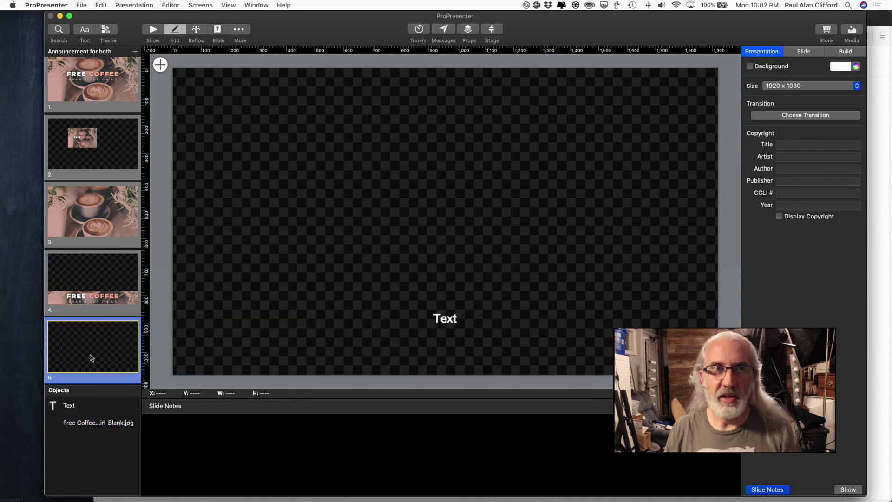
click(803, 53)
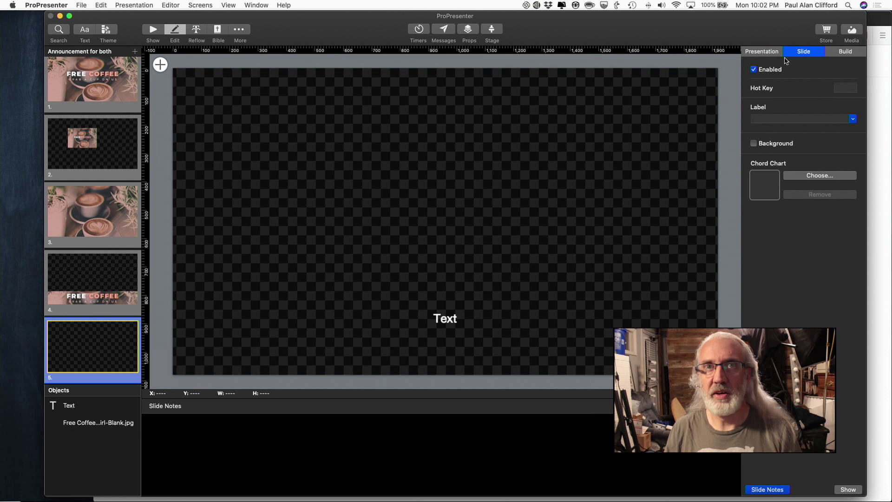
click(86, 423)
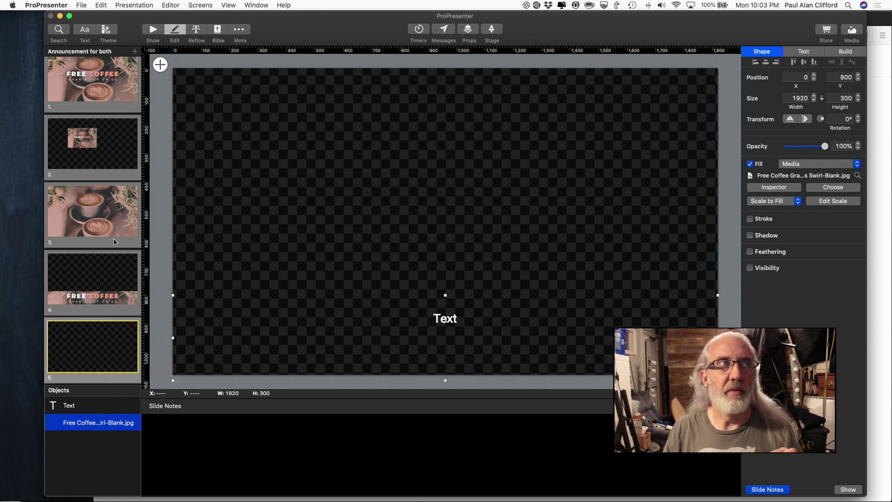
Return to the Show view, select all five slides and look at the New Theme from selection option without applying it.
click(147, 32)
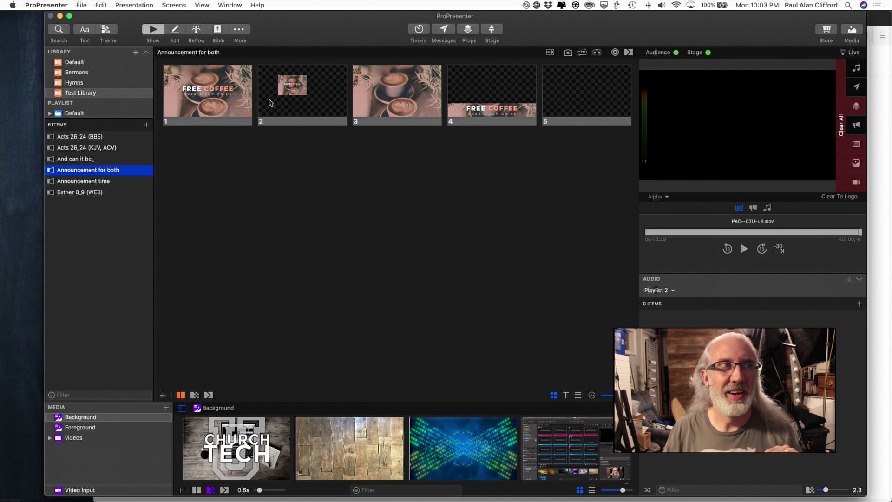
click(582, 140)
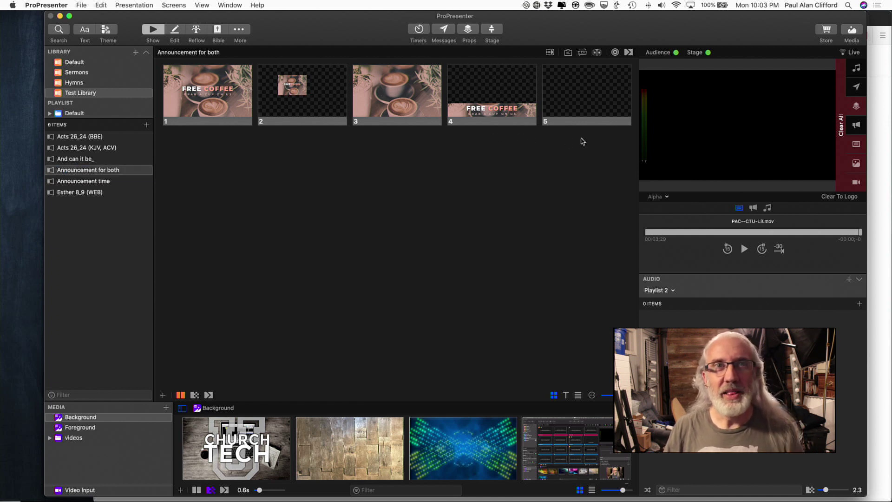
drag(592, 141, 511, 98)
drag(349, 100, 244, 112)
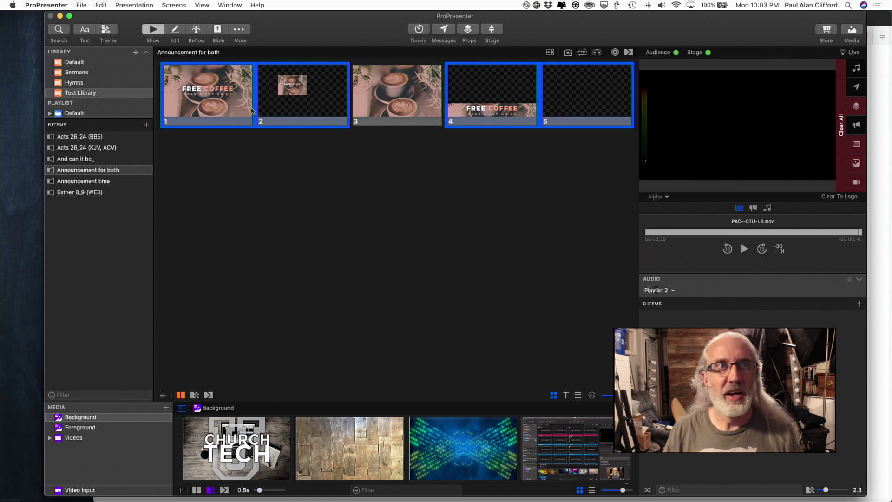
super+click(415, 115)
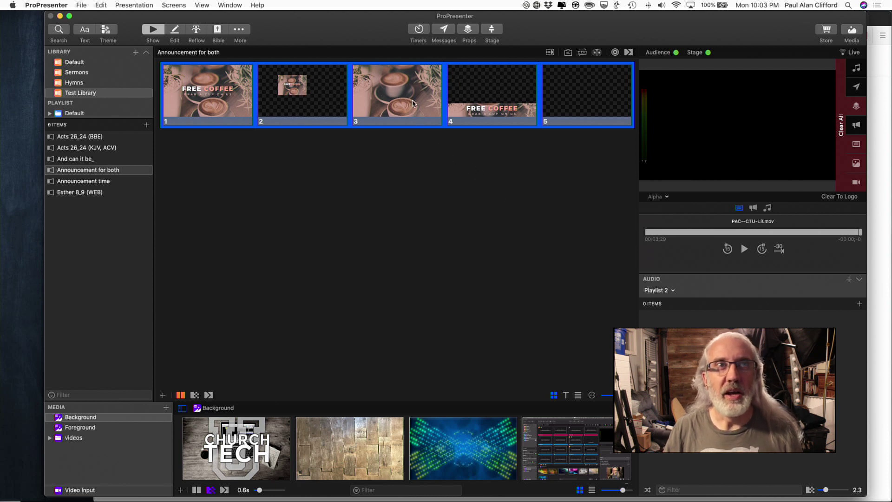
right_click(413, 103)
mouse_move(429, 154)
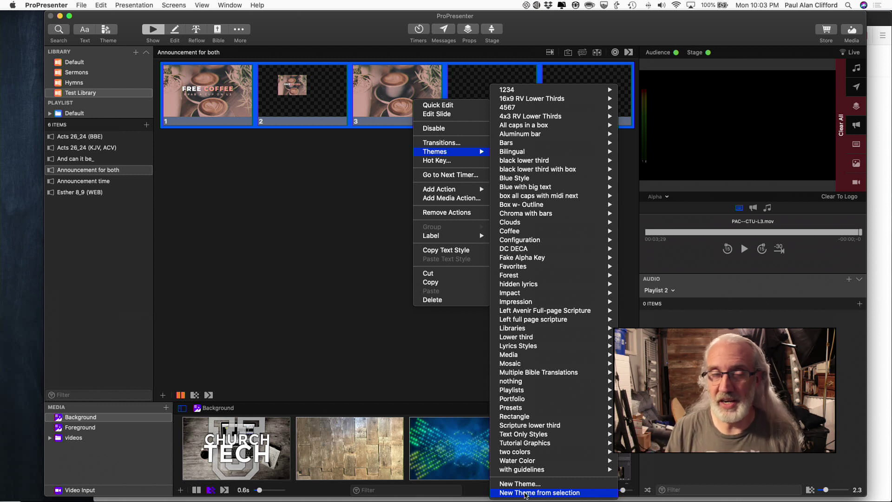
mouse_move(542, 446)
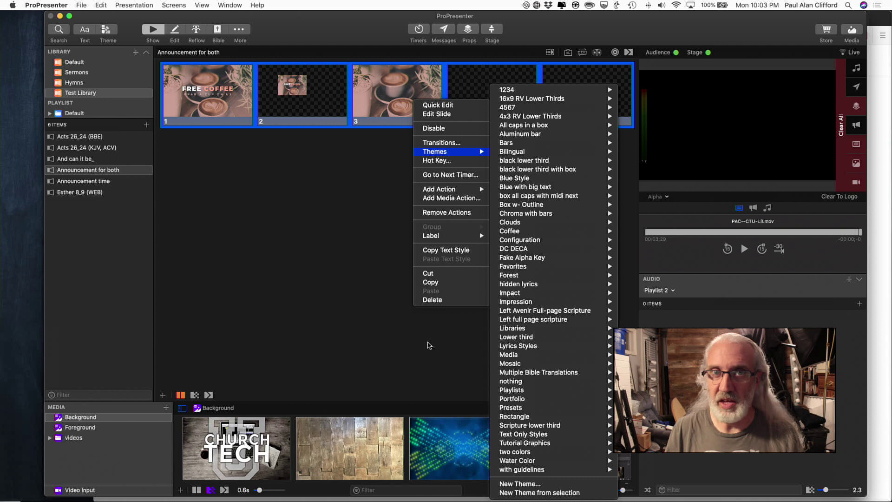
click(428, 345)
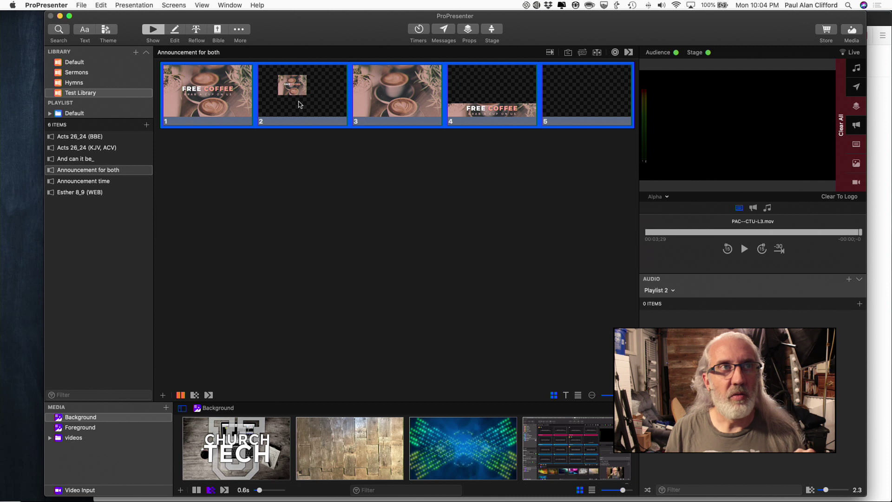
click(237, 195)
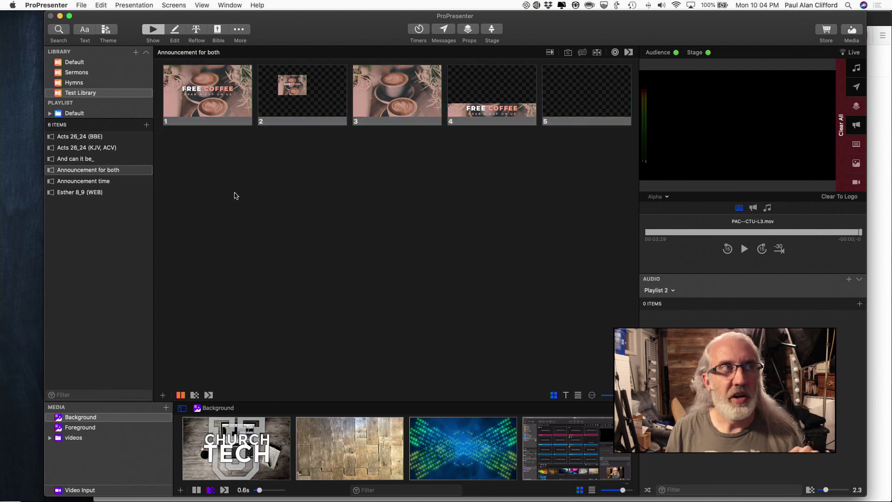
Open the Announcement time presentation and trigger its first slide, the Free Coffee title.
click(85, 182)
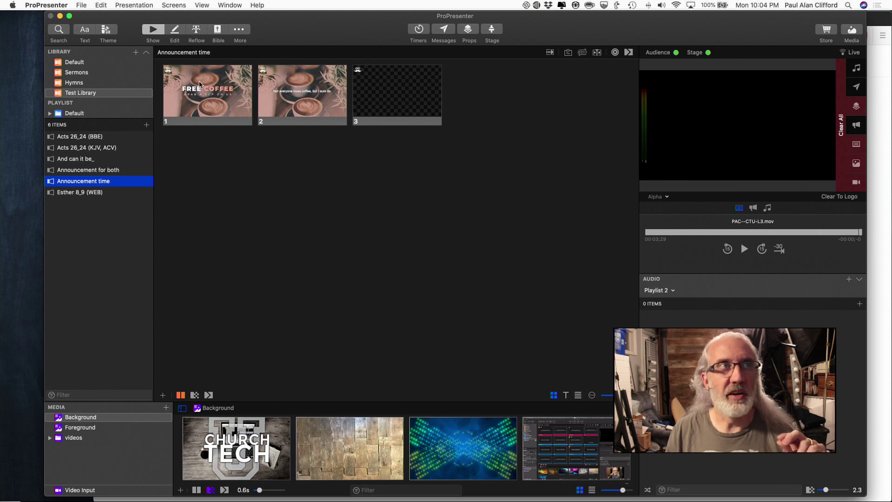
click(217, 105)
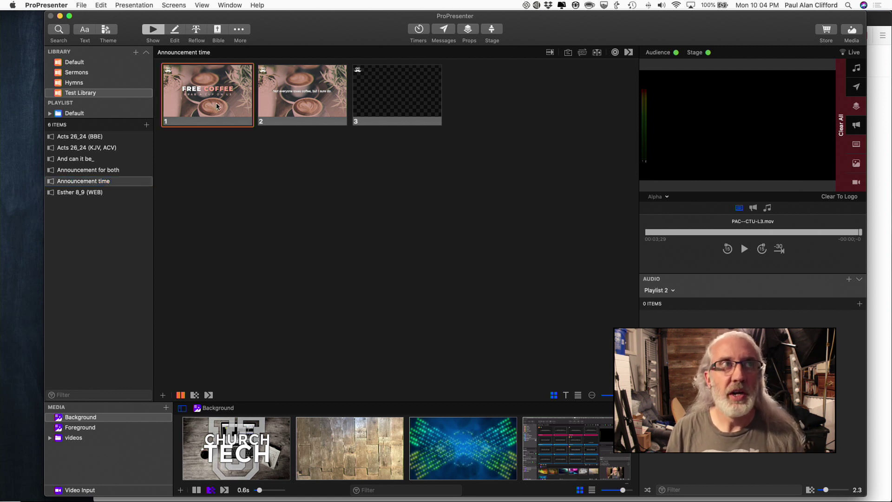
Switch the output preview to Camera out and trigger slide 2, the "Not everyone loves coffee, but I sure do." line.
click(669, 197)
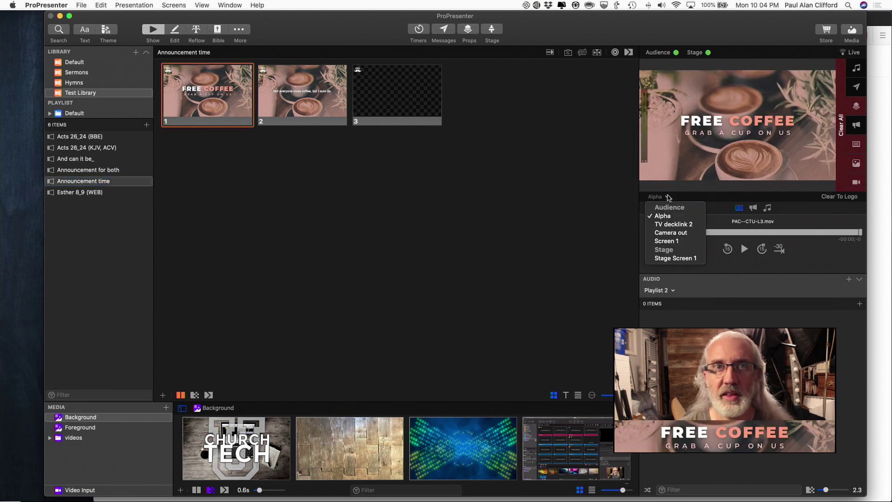
click(670, 232)
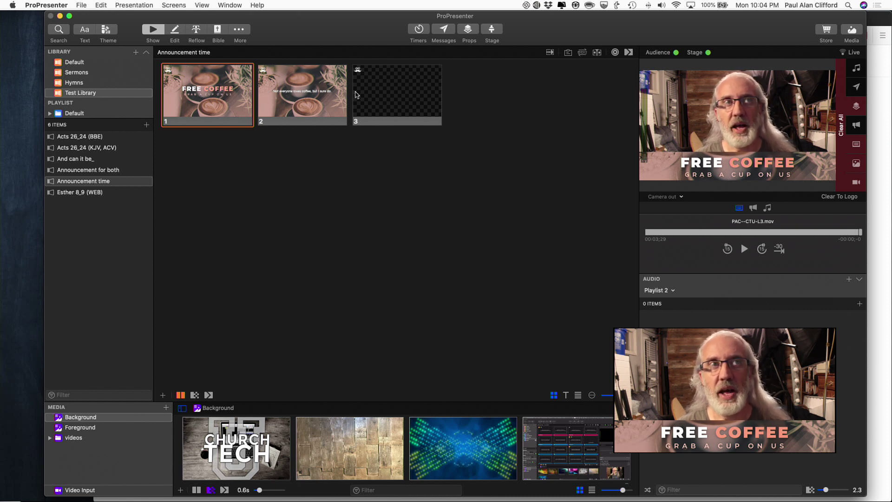
click(281, 93)
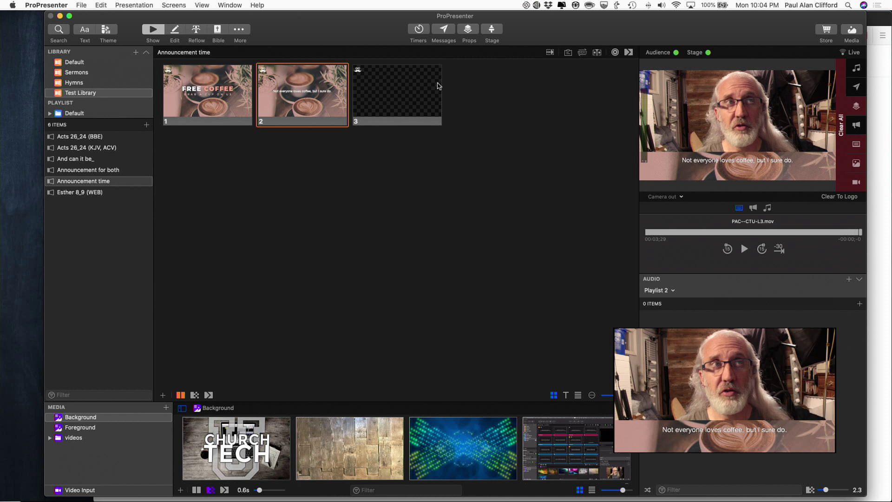
Compare slide 2's output on the Alpha and Screen 1 previews, ending back on the Camera out preview.
click(670, 197)
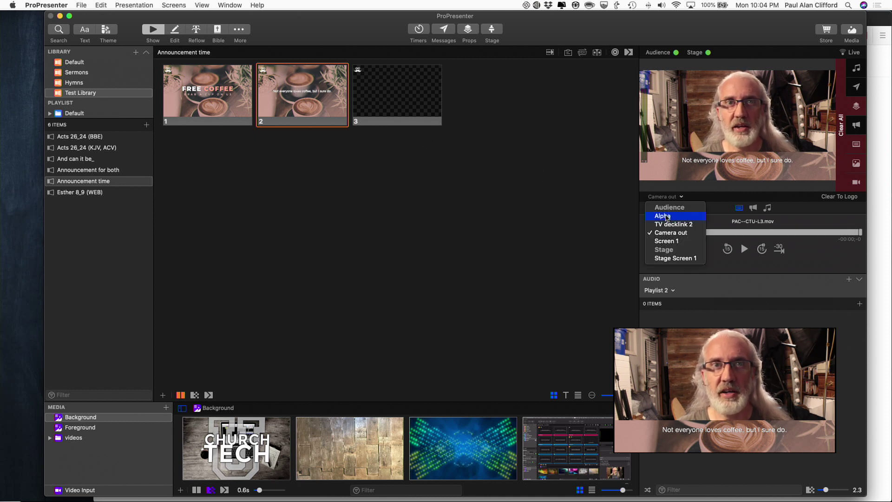
click(663, 216)
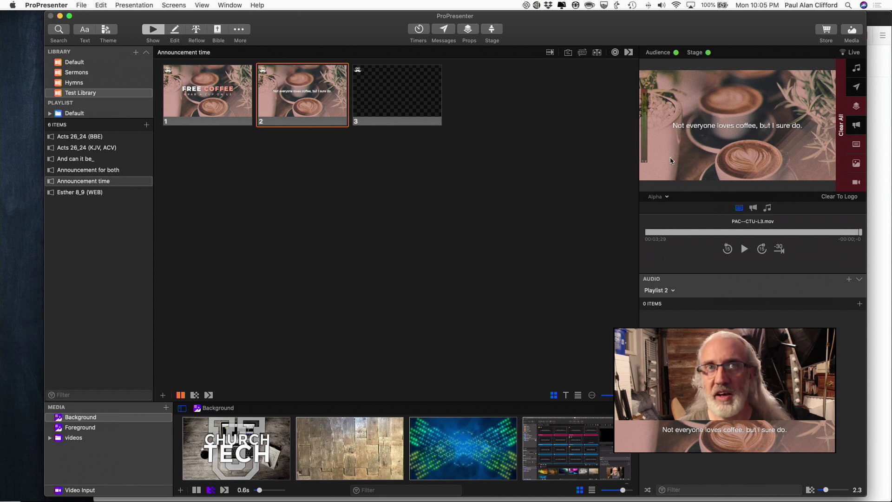
click(665, 197)
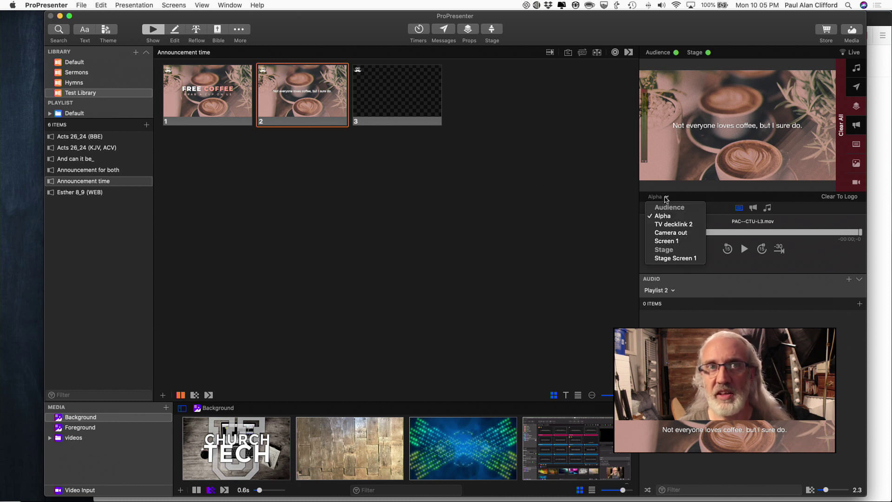
click(666, 241)
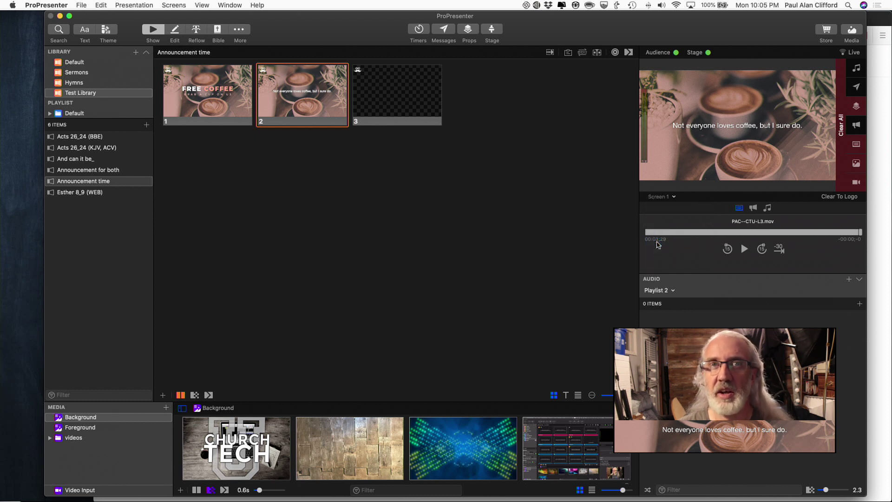
click(669, 198)
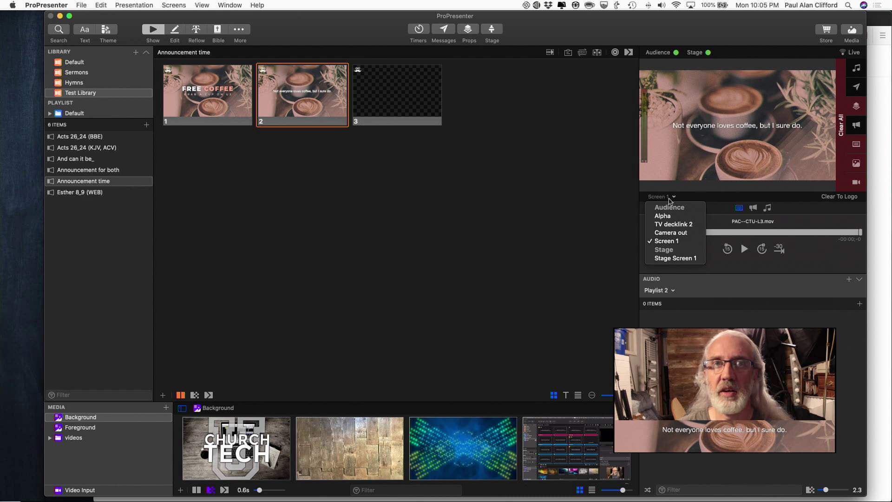
click(663, 242)
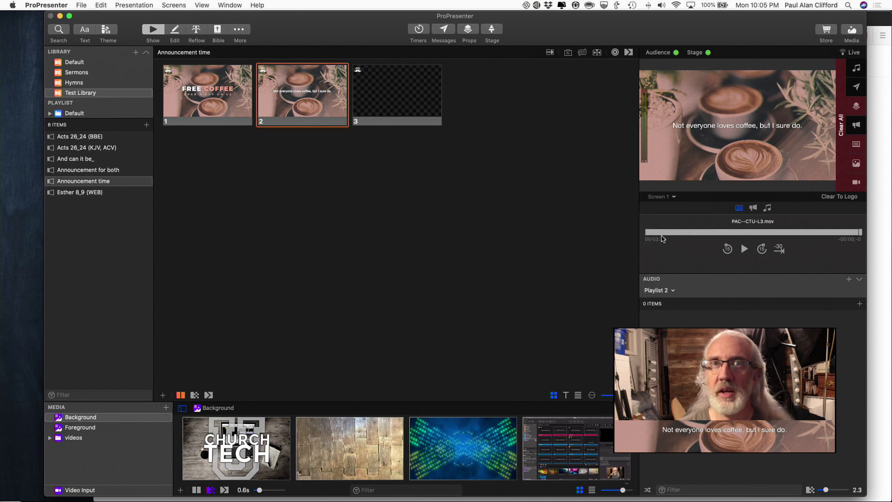
click(673, 197)
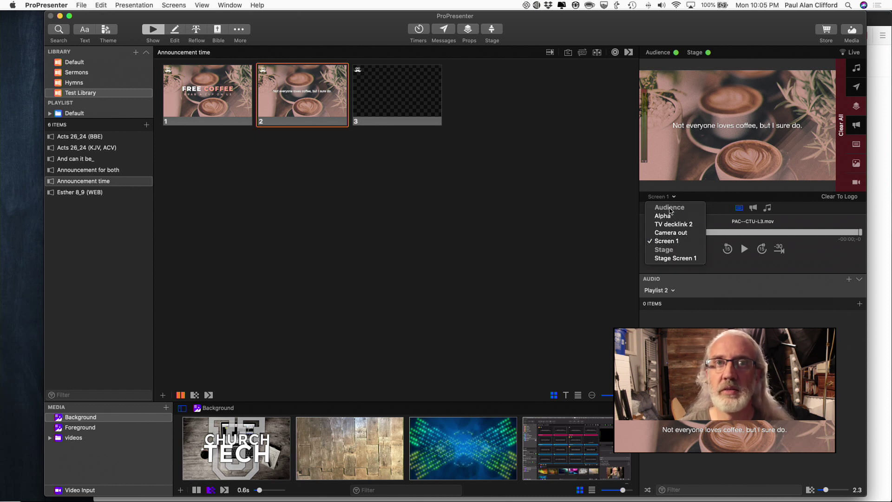
click(665, 241)
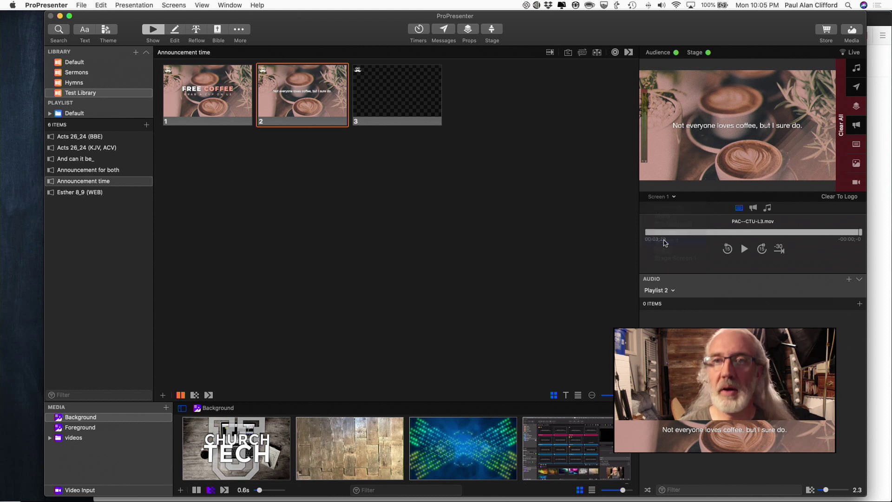
click(674, 199)
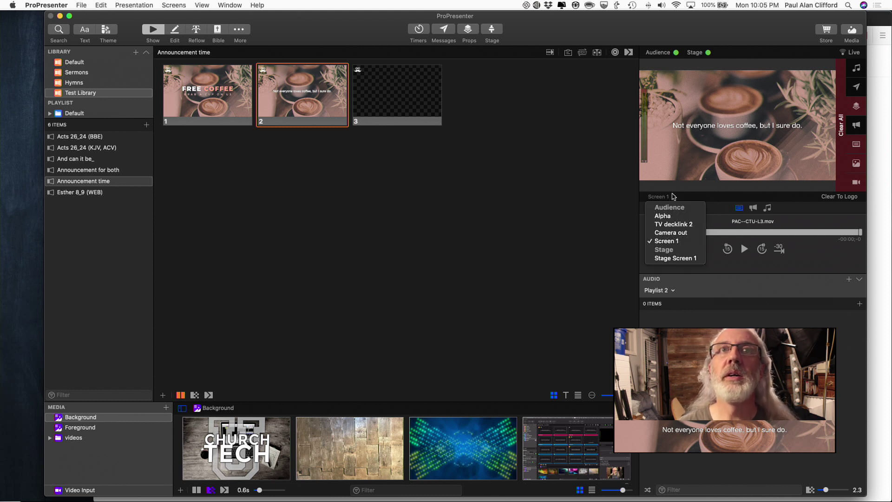
click(666, 234)
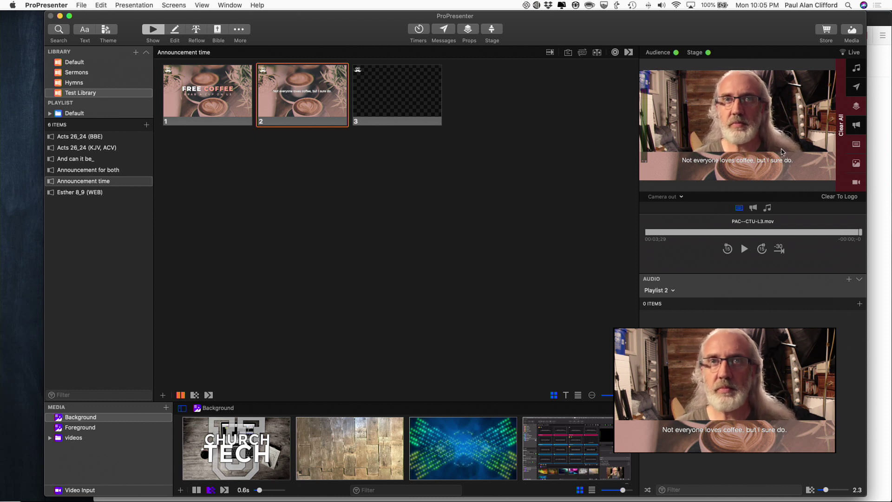
Clear the media and slide layers from the output and check which audience look is live.
click(855, 163)
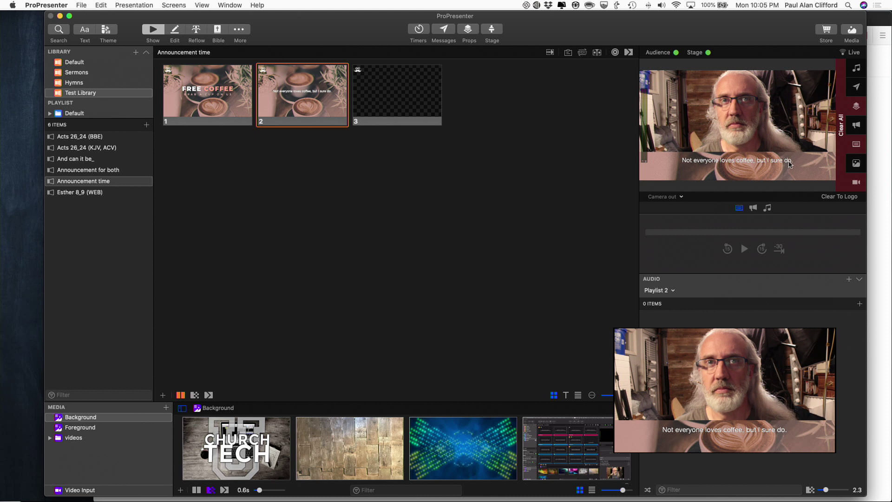
click(855, 145)
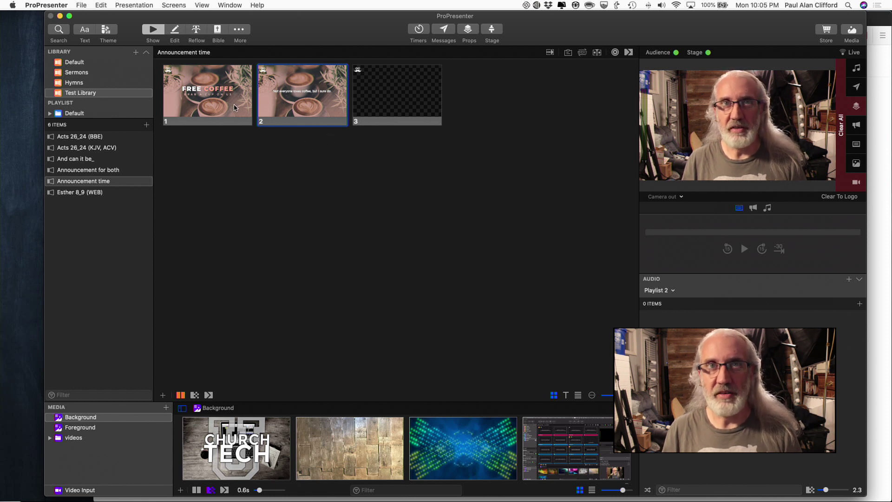
click(175, 5)
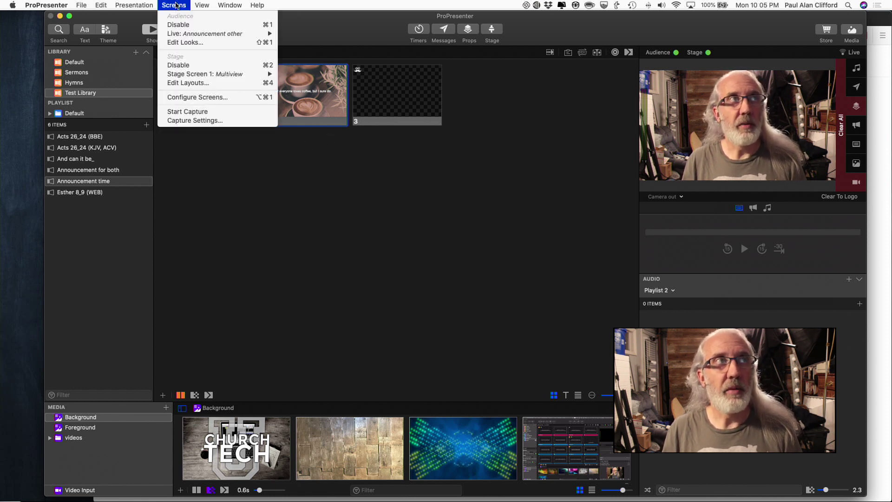
click(471, 135)
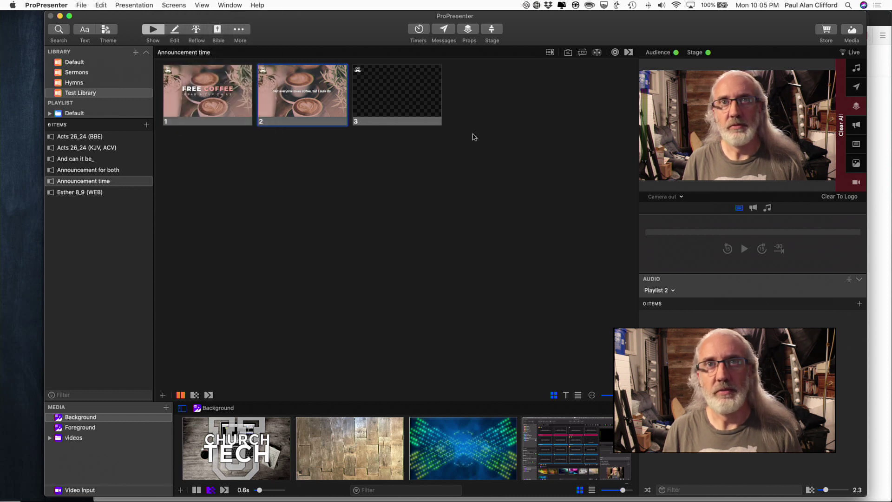
Set the output preview to Alpha and trigger slide 1, the Free Coffee title.
click(680, 197)
click(667, 216)
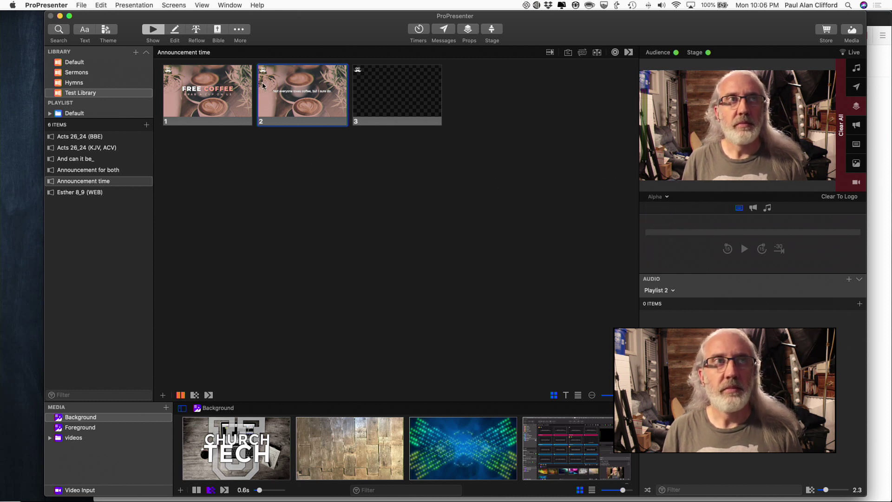
click(217, 93)
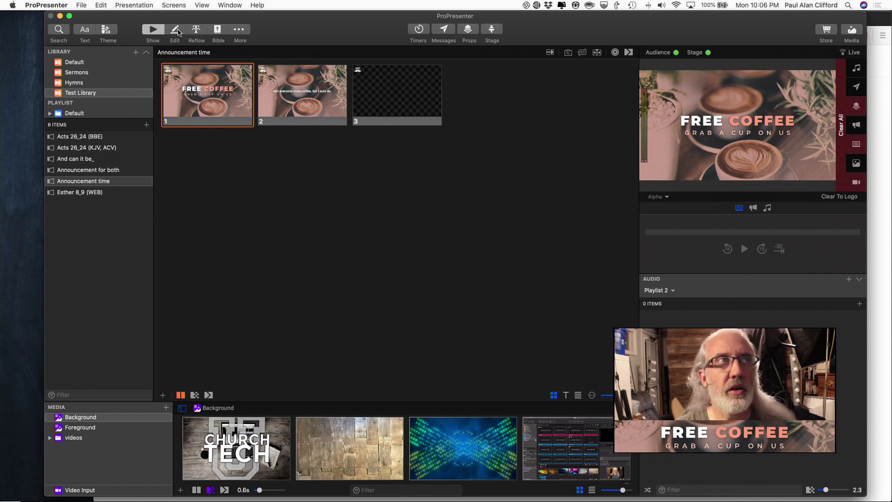
Open the audience Looks editor and compare the Announcement title and Announcement other presets.
click(175, 5)
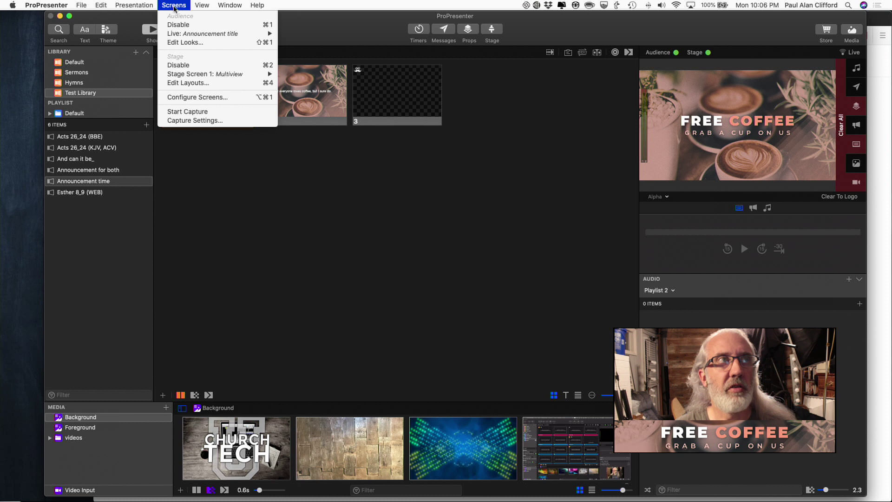
click(177, 45)
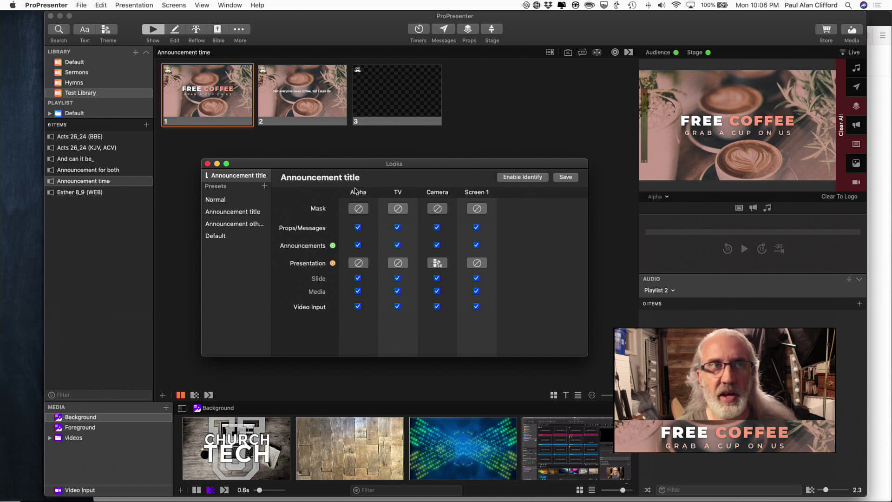
click(231, 212)
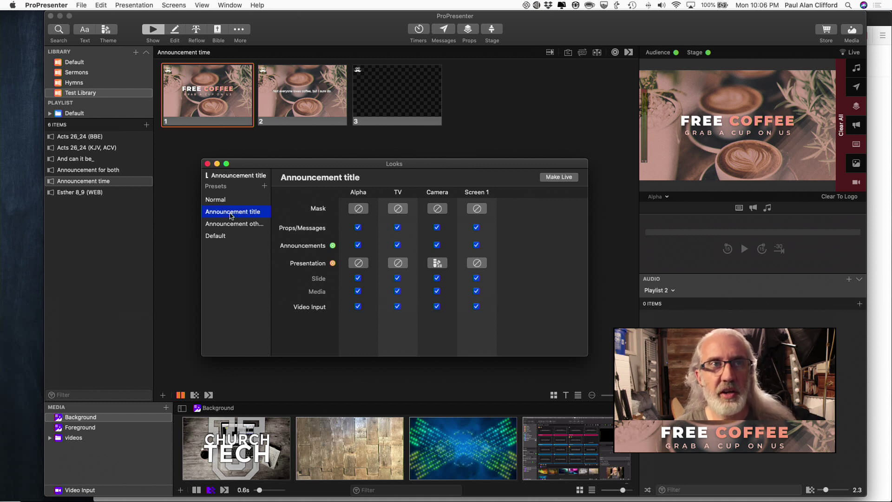
click(232, 225)
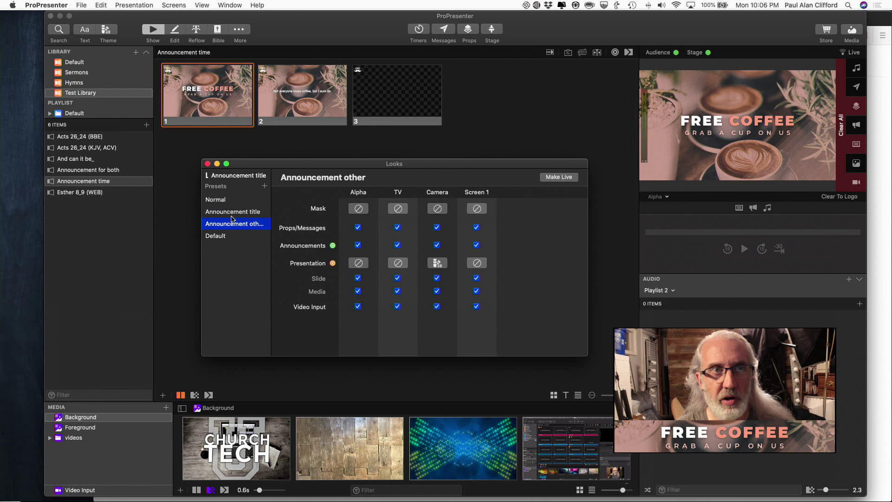
click(231, 213)
click(233, 224)
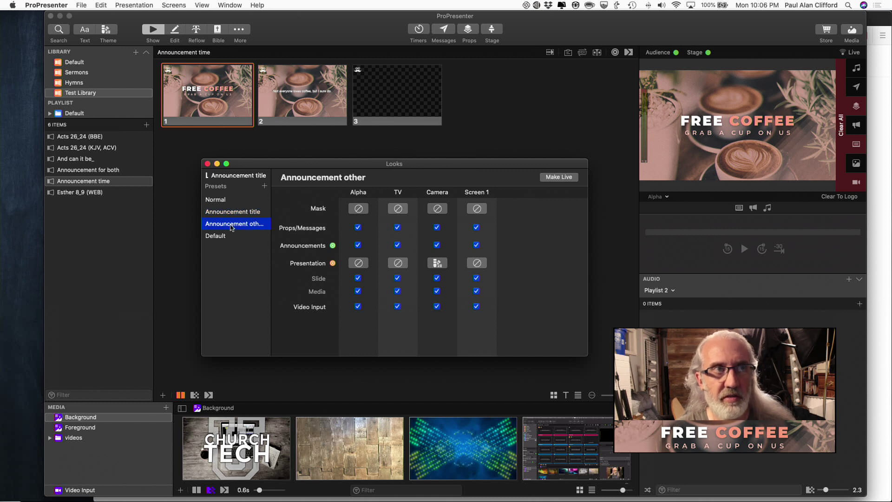
click(233, 212)
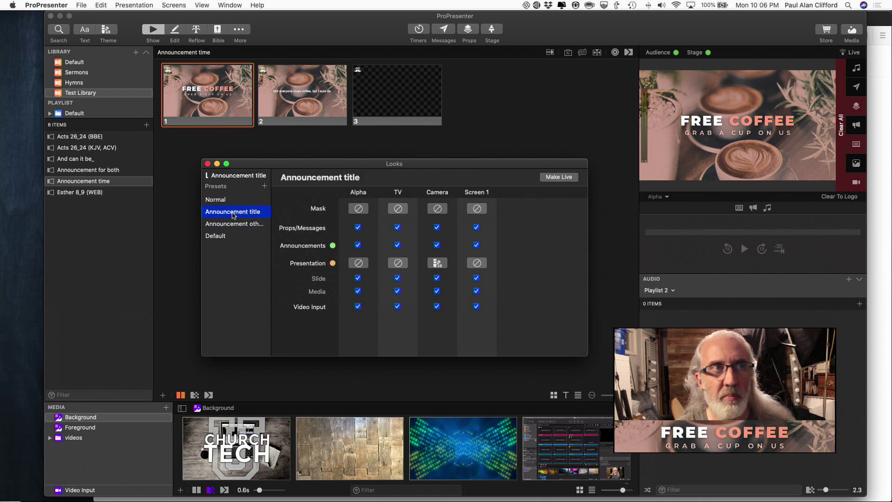
Inspect which Coffee theme template the Announcement title look assigns to the Camera screen's presentation layer, leaving it as is.
click(437, 263)
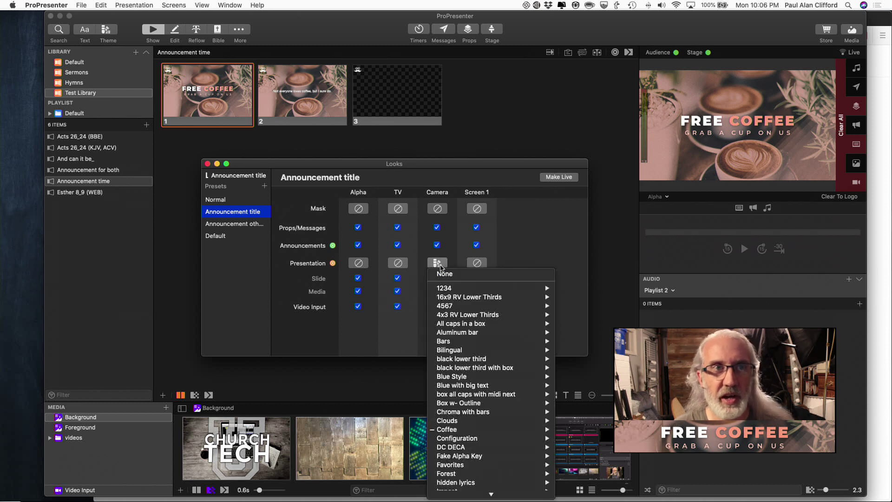
mouse_move(448, 431)
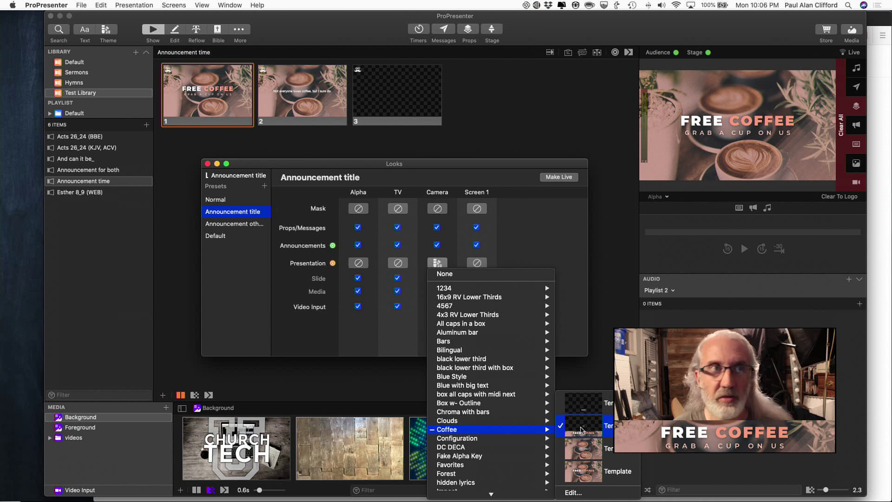
click(240, 228)
Inspect the Coffee theme template assigned to the Camera screen in the Announcement other look, and close the Looks editor.
click(240, 228)
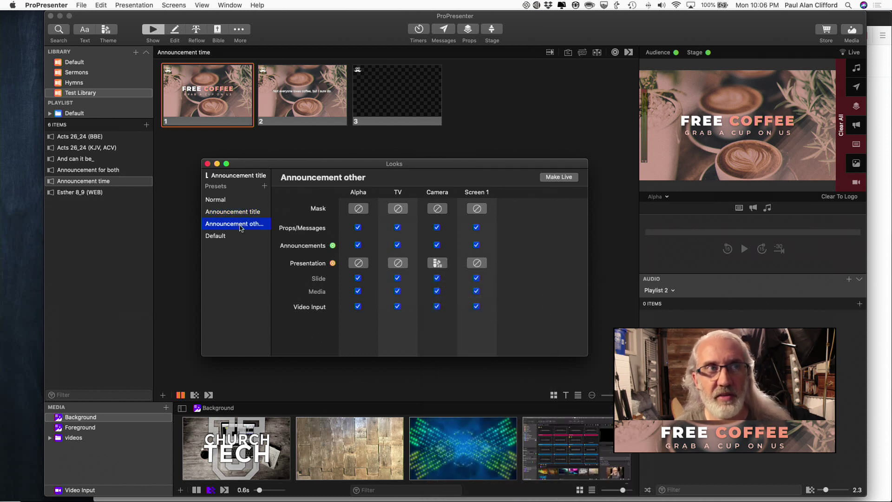
click(438, 262)
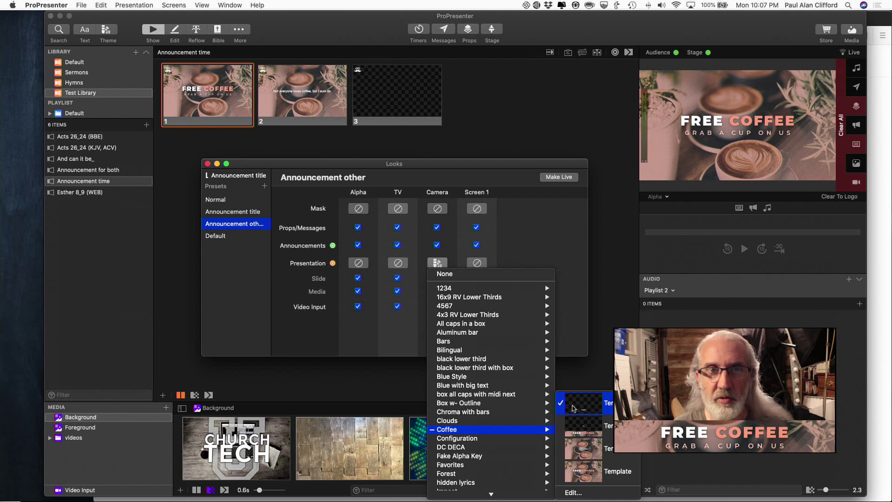
mouse_move(553, 403)
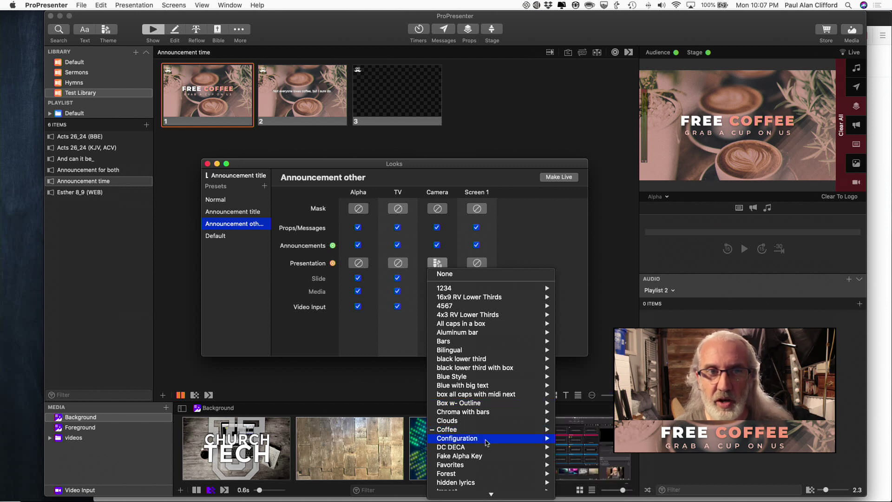
mouse_move(492, 430)
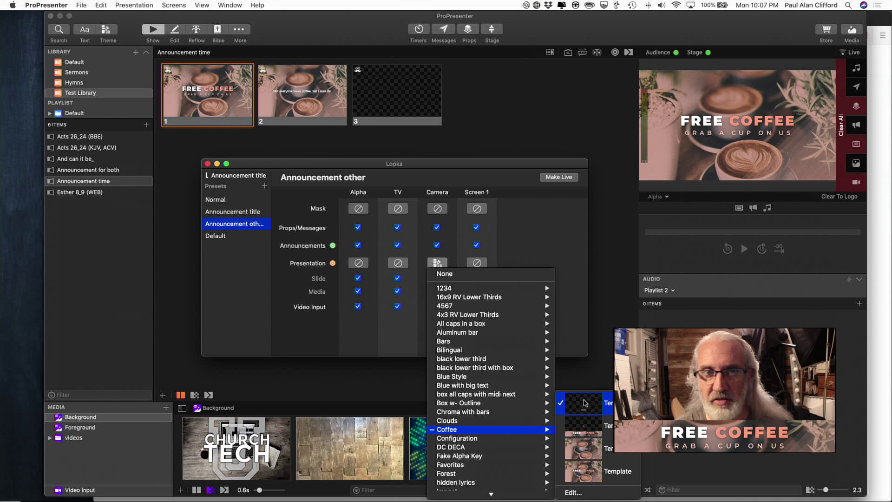
click(610, 230)
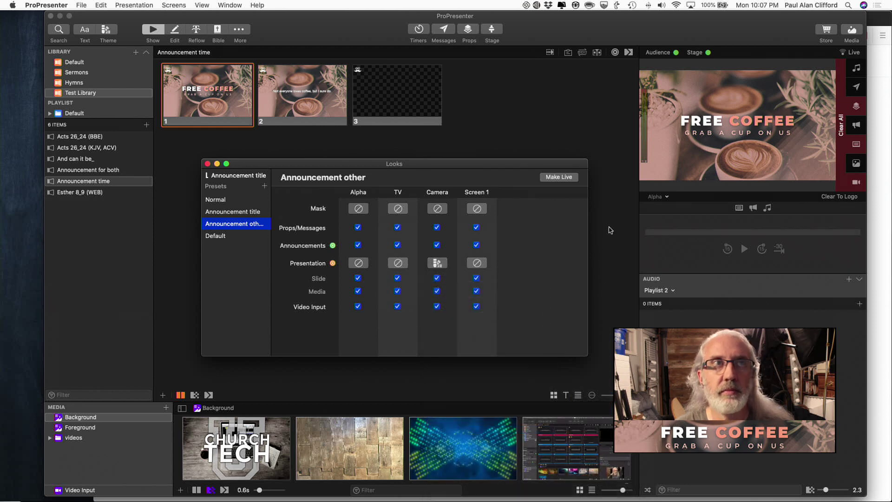
click(208, 164)
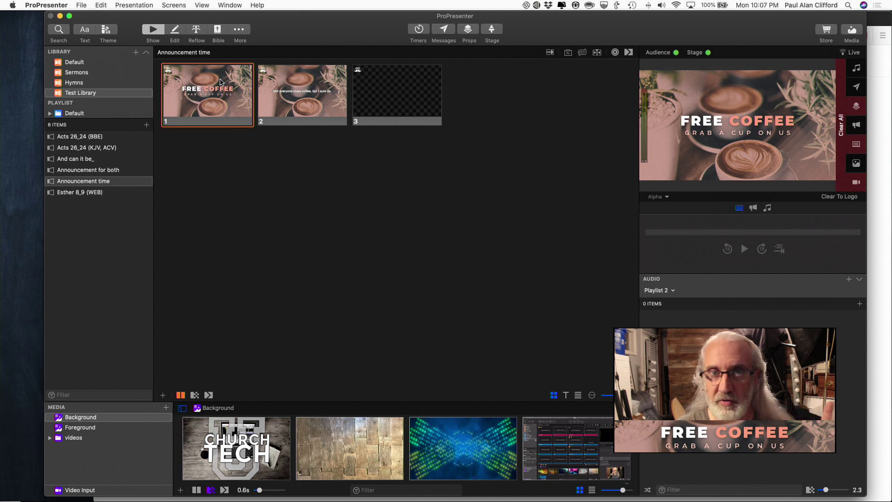
Inspect the Audience Look actions available for slide 1, the Free Coffee title, leaving the slide's actions as they are.
right_click(208, 99)
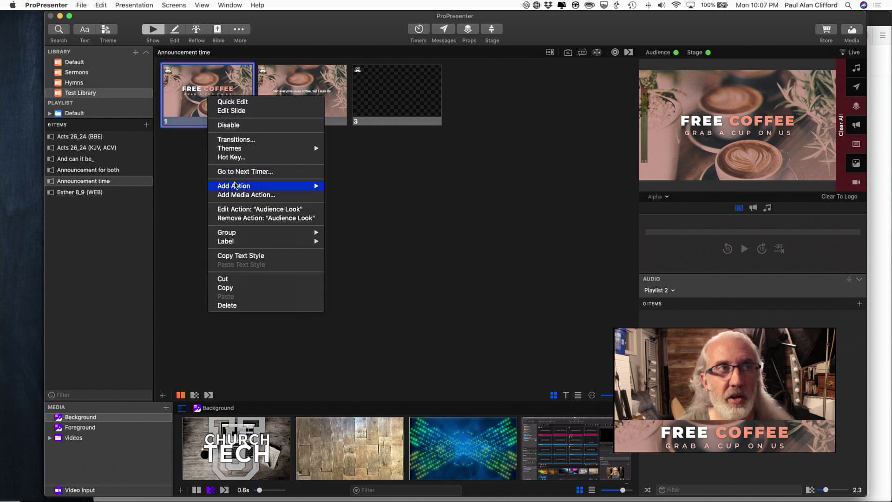
mouse_move(235, 185)
mouse_move(360, 195)
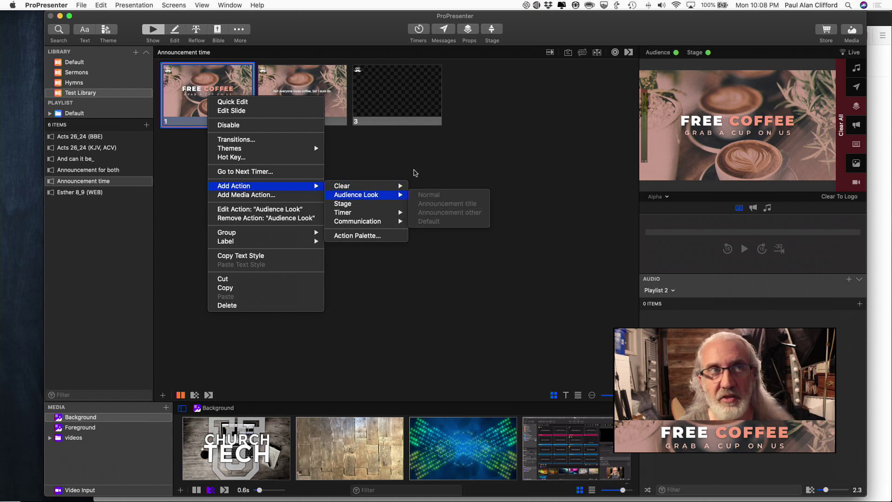
click(371, 158)
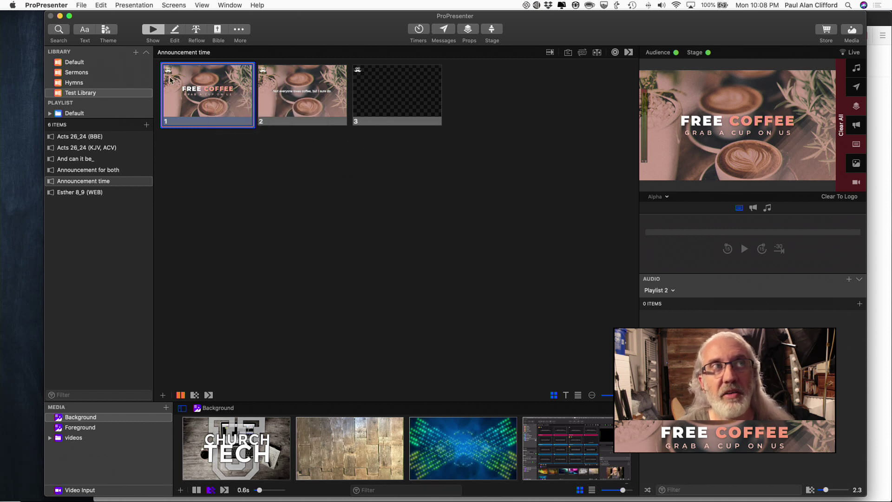
Trigger slide 2 and inspect the Audience Look actions available for it, without adding one.
click(296, 80)
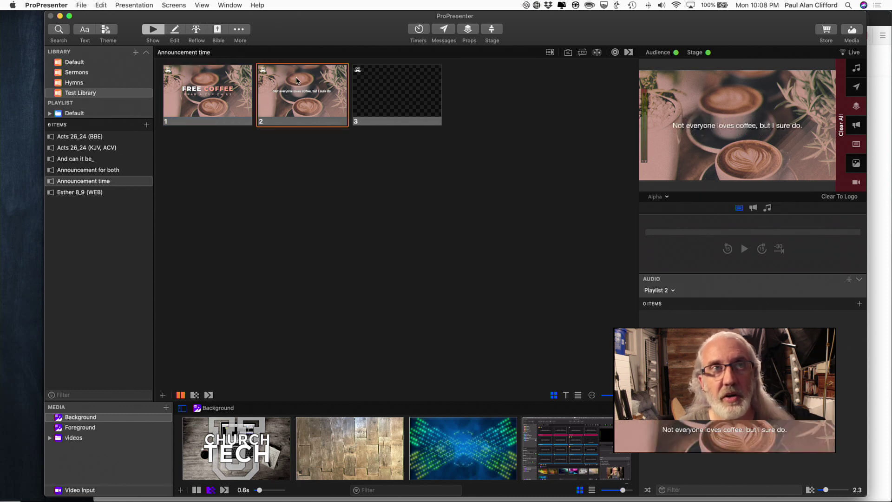
right_click(296, 101)
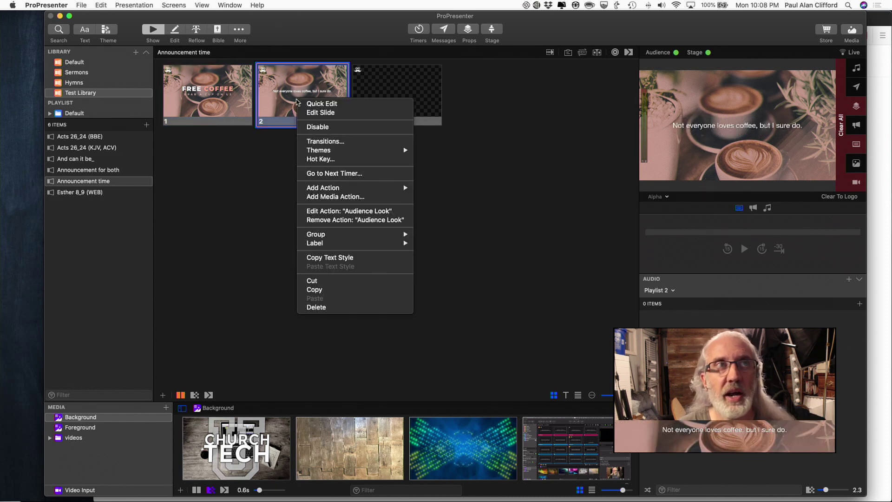
mouse_move(322, 189)
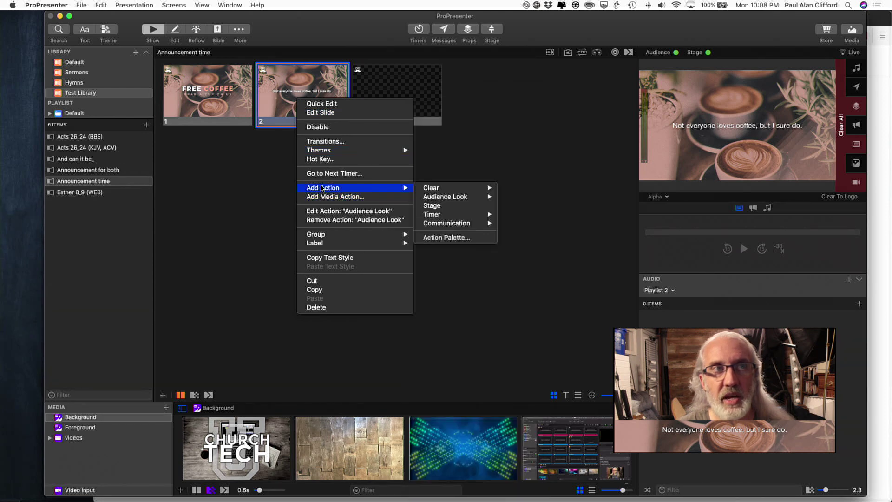
mouse_move(480, 197)
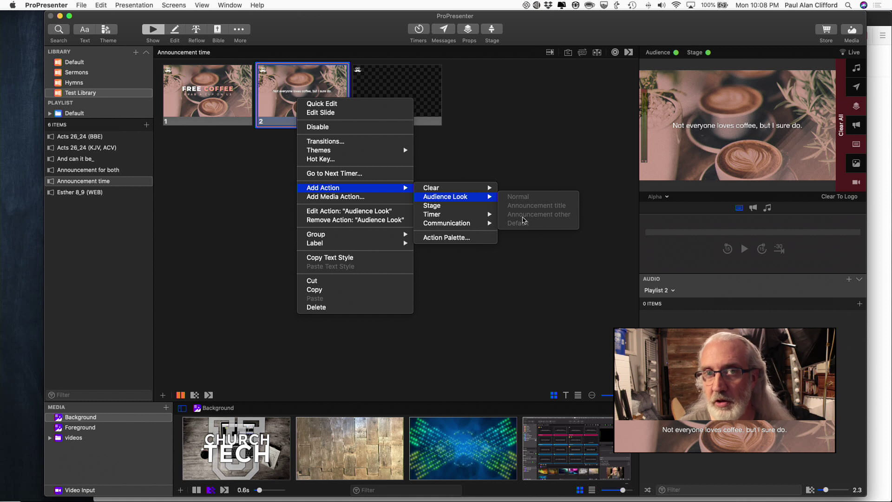
click(524, 140)
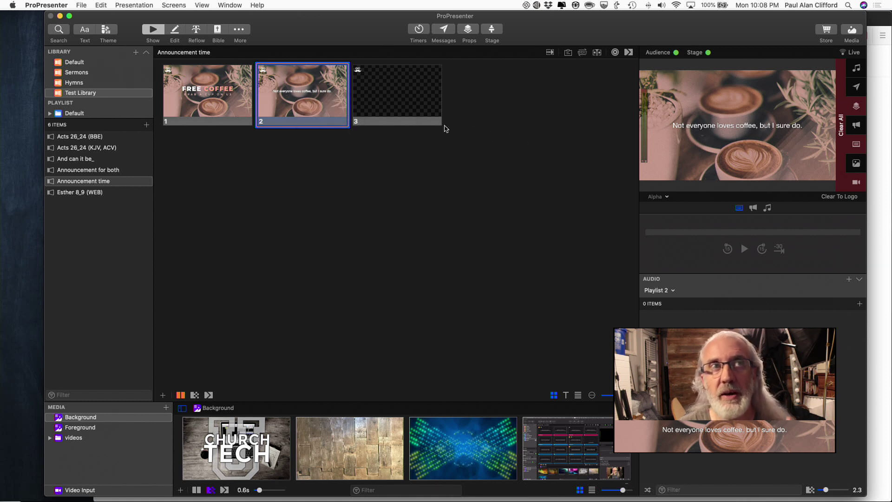
Add a new blank slide right after slide 2 and trigger it.
click(162, 395)
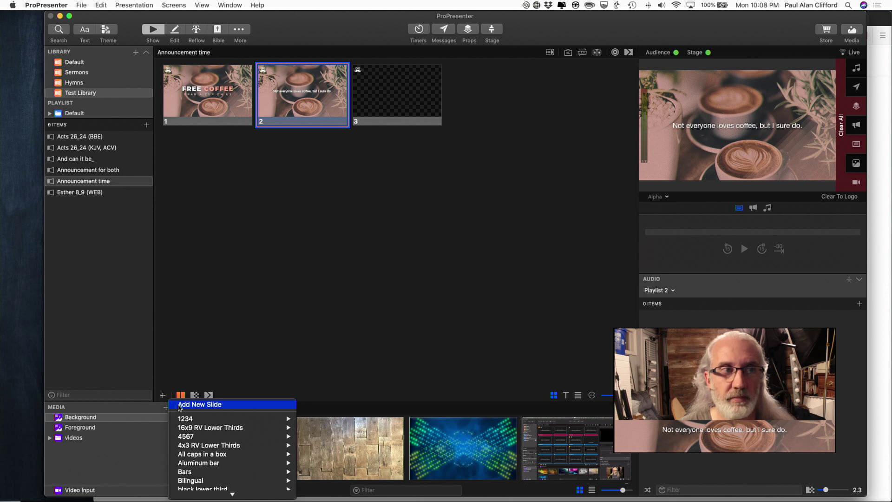
click(179, 405)
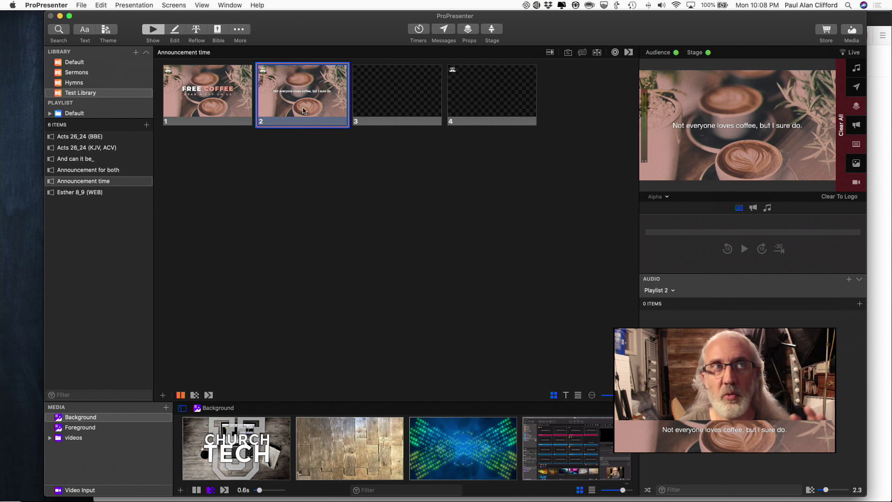
click(390, 103)
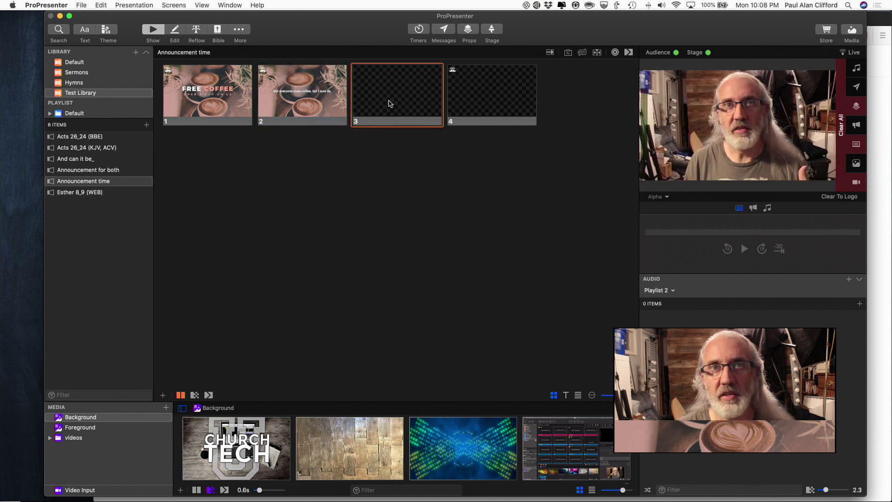
Set the output preview to Camera out, trigger slide 4 with its audience look action, and go back to blank slide 3.
click(667, 197)
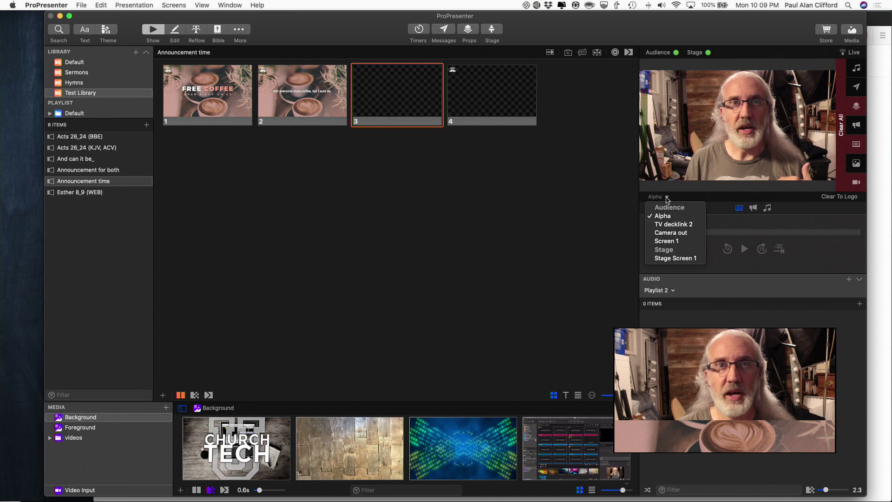
click(660, 233)
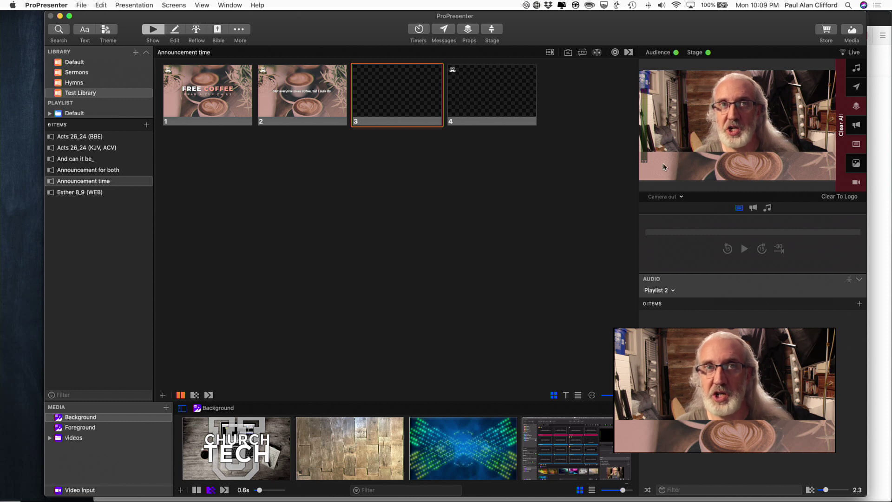
click(471, 88)
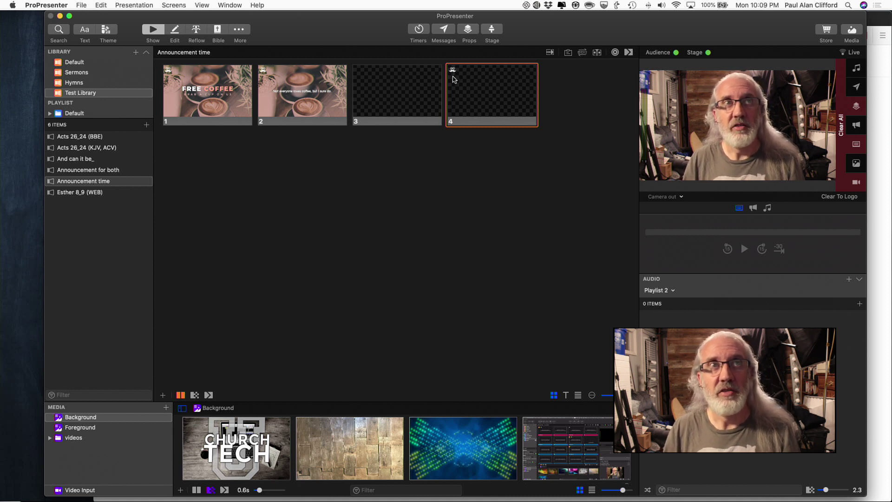
click(390, 86)
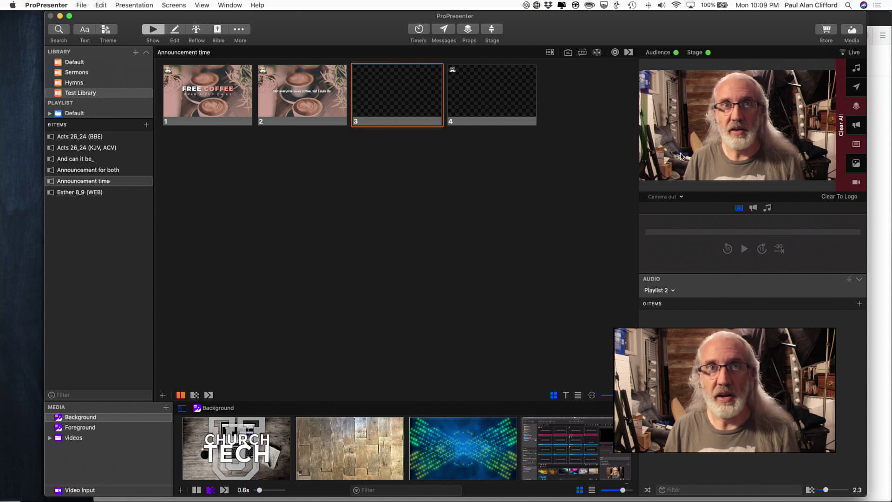
Return the output preview to Alpha and compare blank slides 4 and 3 by triggering them in turn.
click(680, 197)
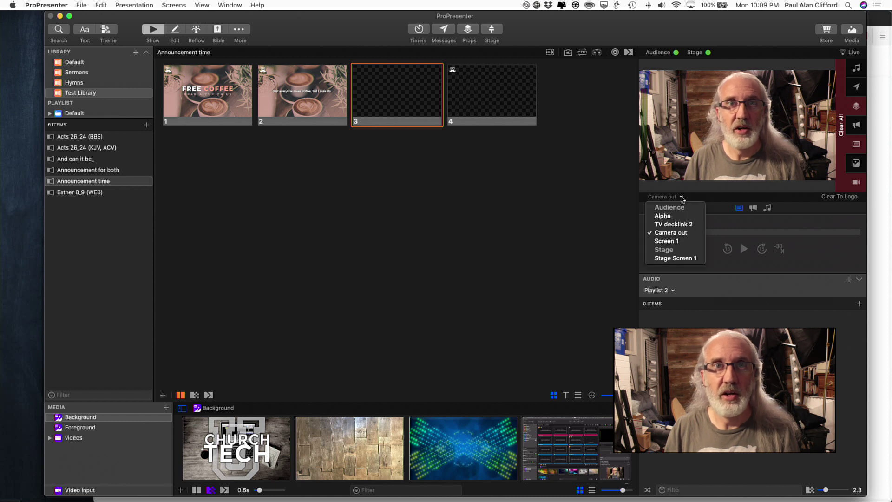
click(665, 216)
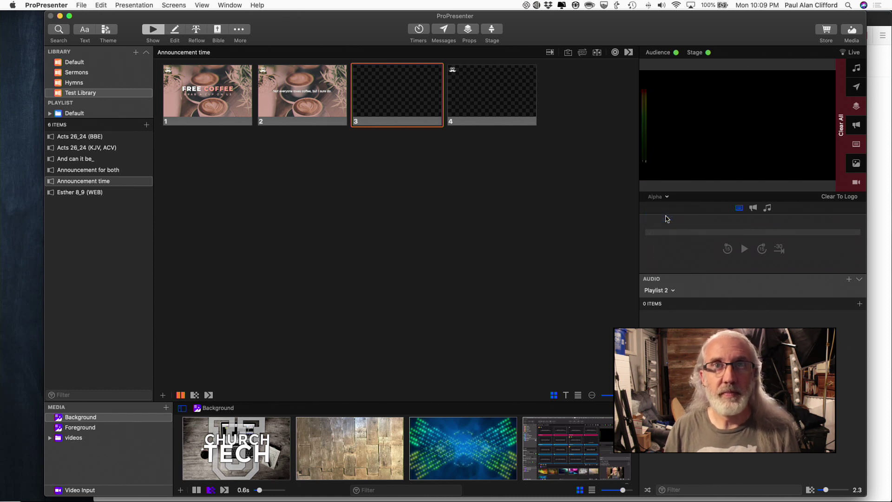
click(467, 95)
click(390, 92)
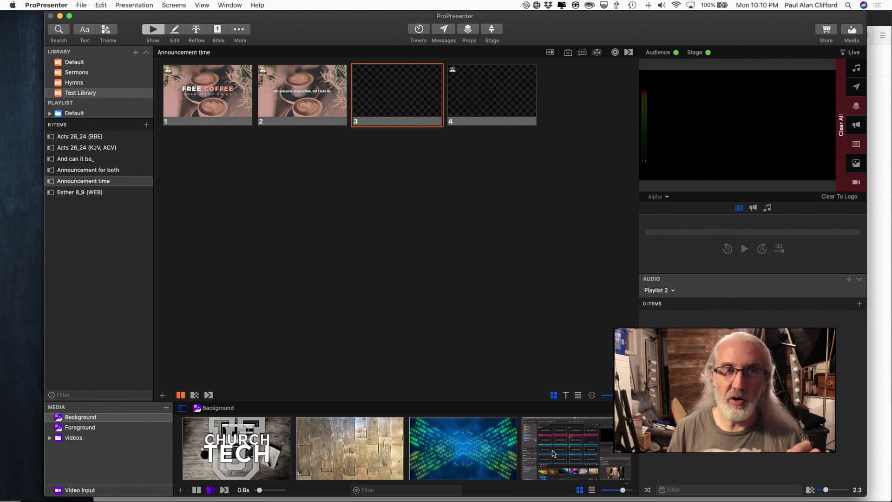
Play the Light Show Blue background and trigger slides 4, 3 and 4 over it.
click(483, 448)
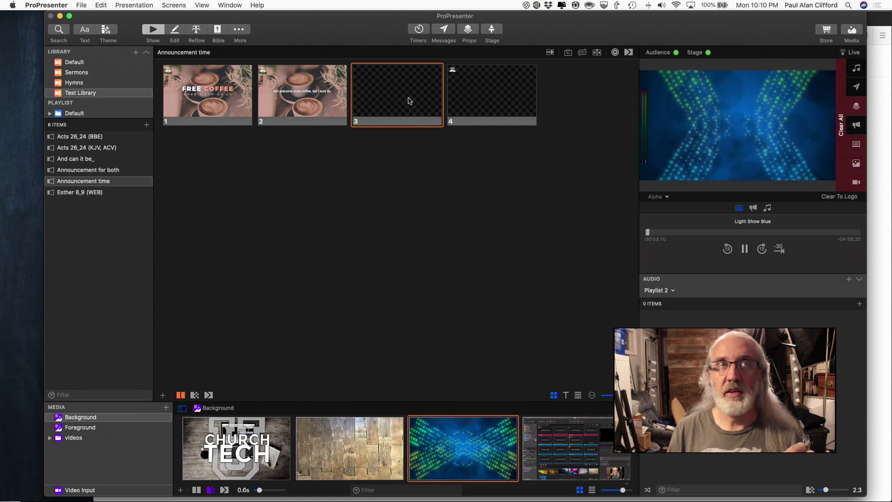
click(492, 105)
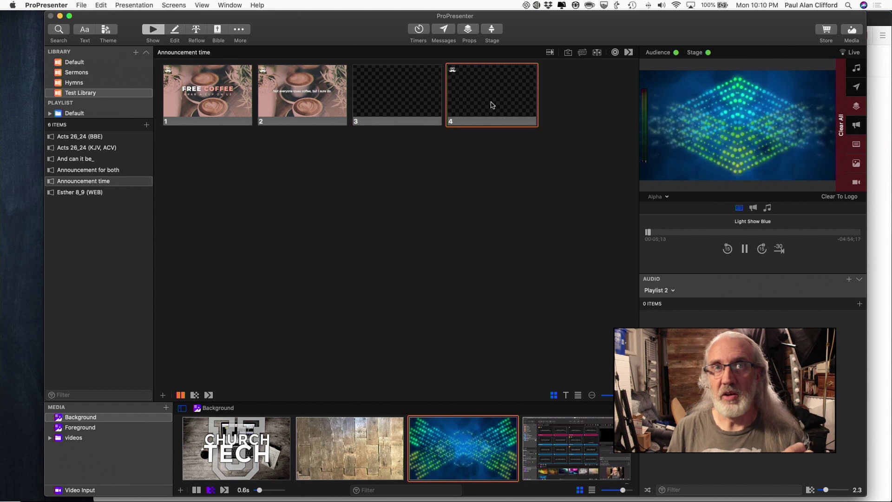
click(408, 90)
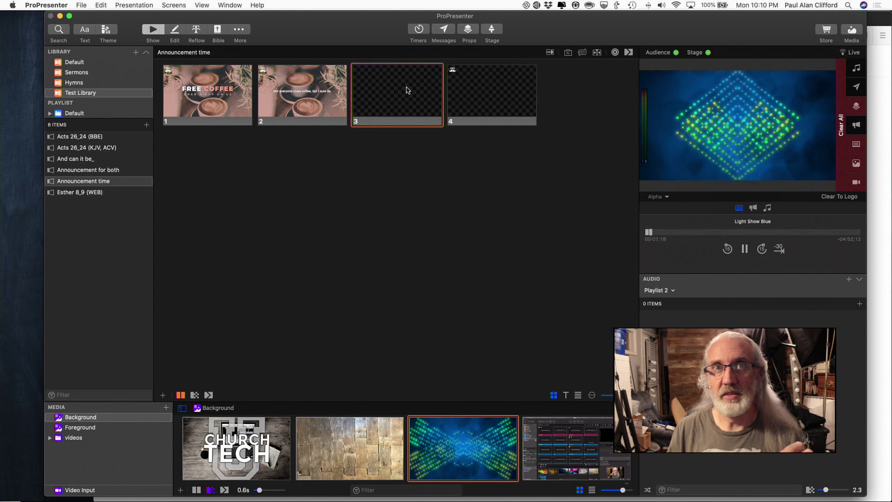
click(484, 101)
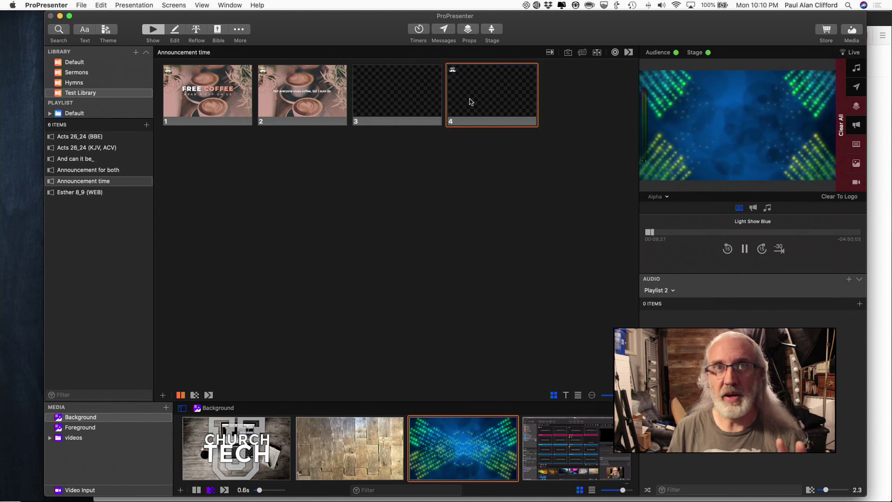